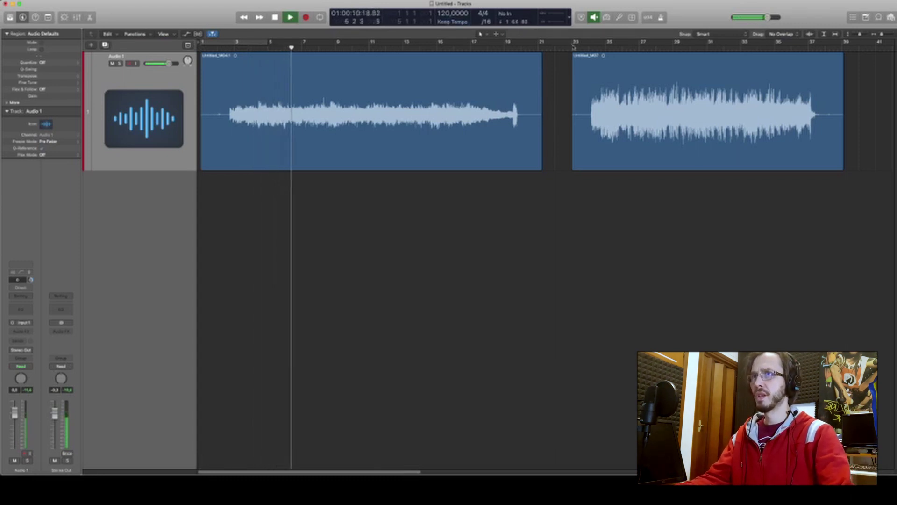
Stop the current playback and play a few seconds of the second audio region from about bar 25
{"action": "key", "text": "space"}
{"action": "left_click", "coordinate": [606, 48]}
{"action": "key", "text": "space"}
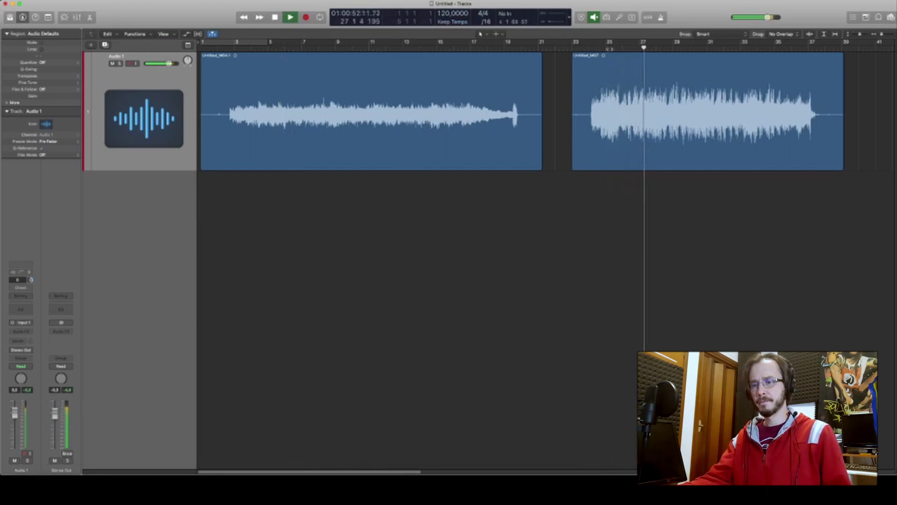
{"action": "key", "text": "space"}
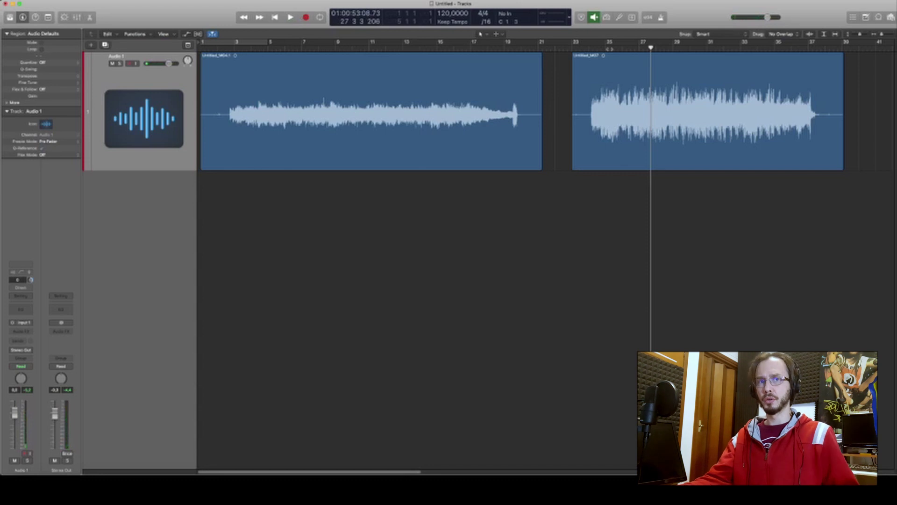
Play a few seconds of the first audio region from where its audible material begins
{"action": "key", "text": "Return"}
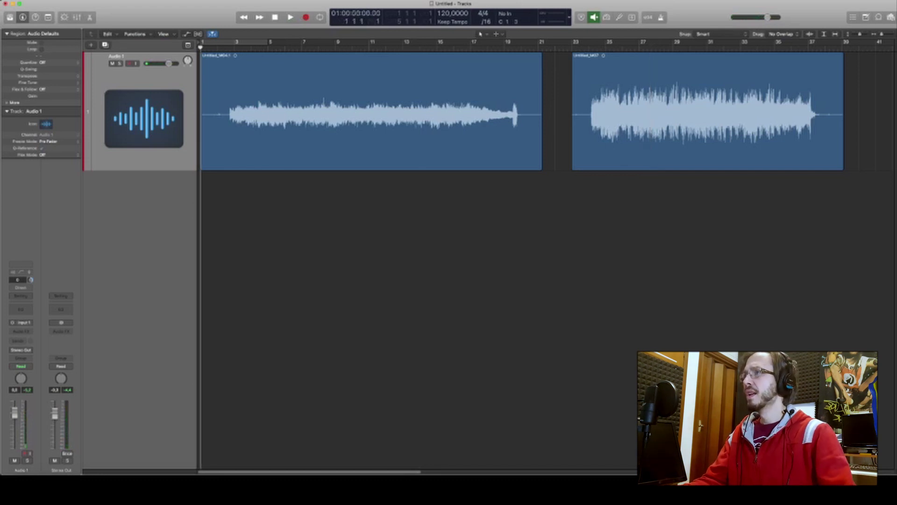
{"action": "left_click", "coordinate": [228, 48]}
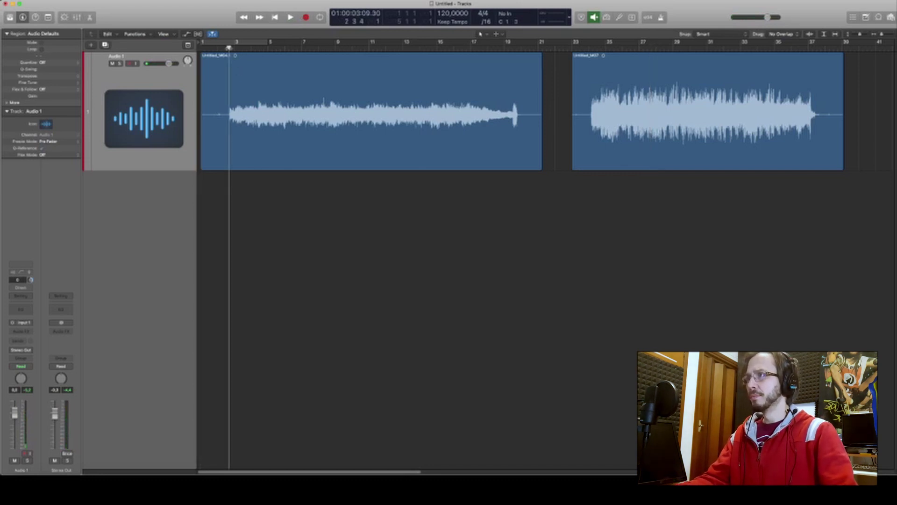
{"action": "key", "text": "space"}
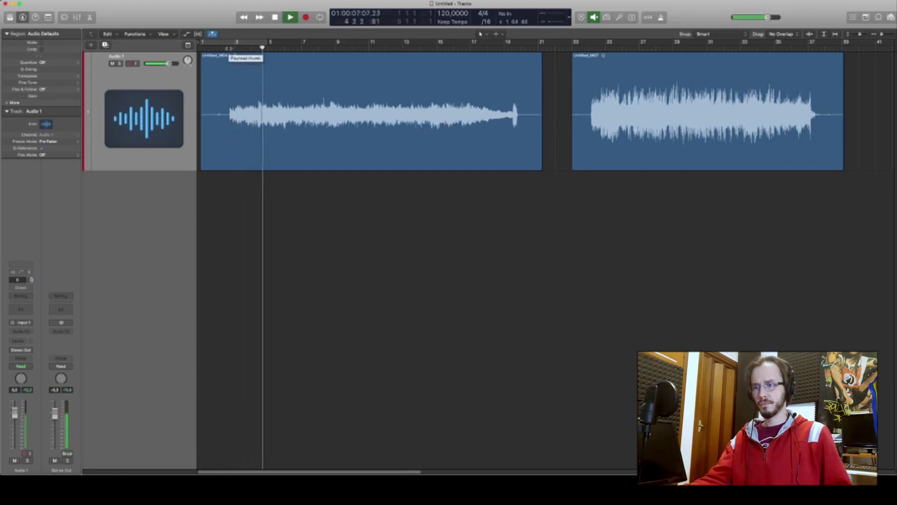
{"action": "key", "text": "space"}
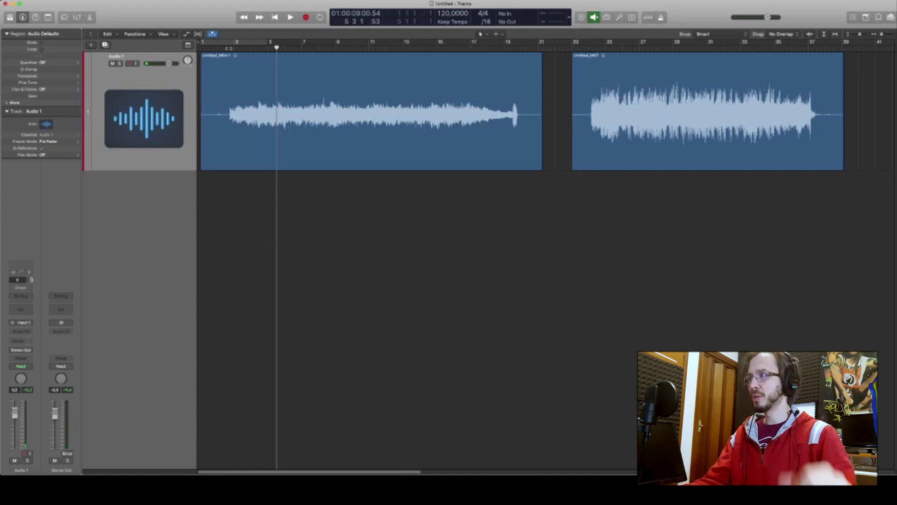
Add a Channel EQ to the Audio 1 track and enable its low cut filter at about 130 Hz
{"action": "left_click", "coordinate": [26, 311]}
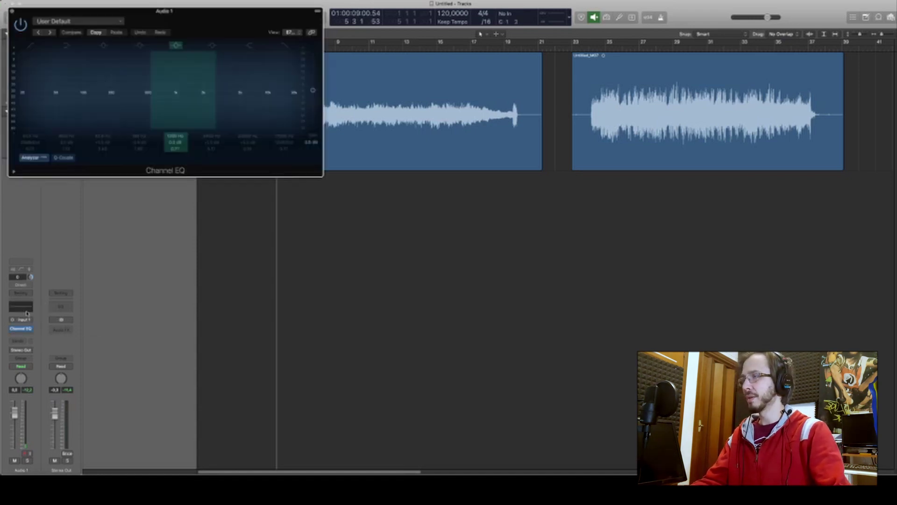
{"action": "left_click_drag", "start_coordinate": [150, 18], "coordinate": [356, 183]}
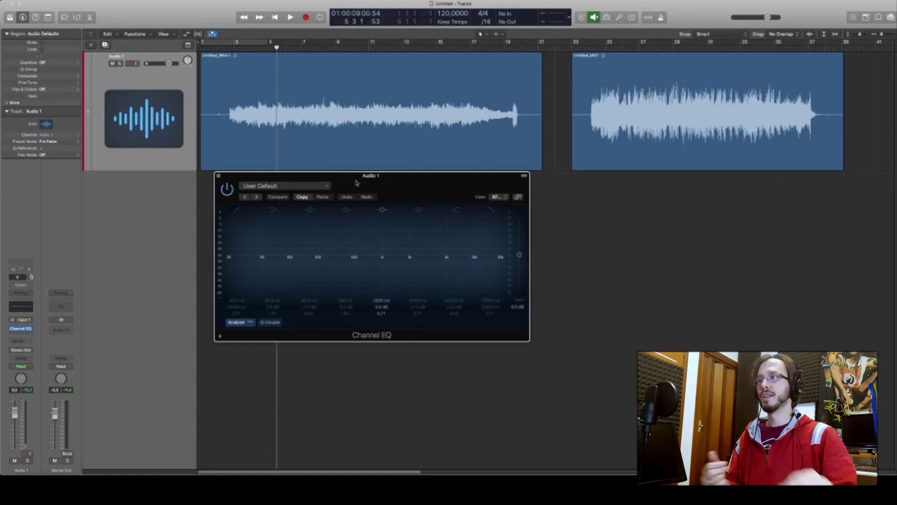
{"action": "left_click", "coordinate": [240, 213]}
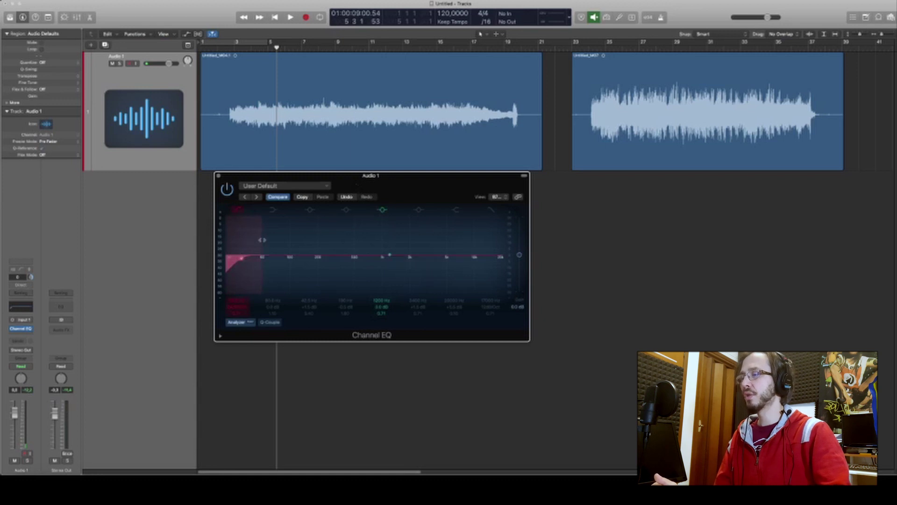
{"action": "left_click_drag", "start_coordinate": [242, 259], "coordinate": [306, 263]}
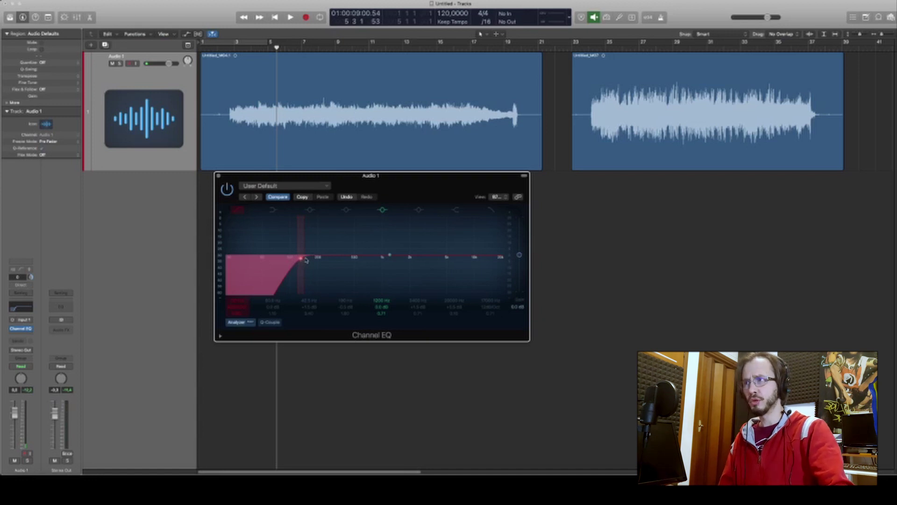
Play the first region while switching the Channel EQ bypass on and off to compare the low cut's effect
{"action": "left_click", "coordinate": [216, 47]}
{"action": "key", "text": "space"}
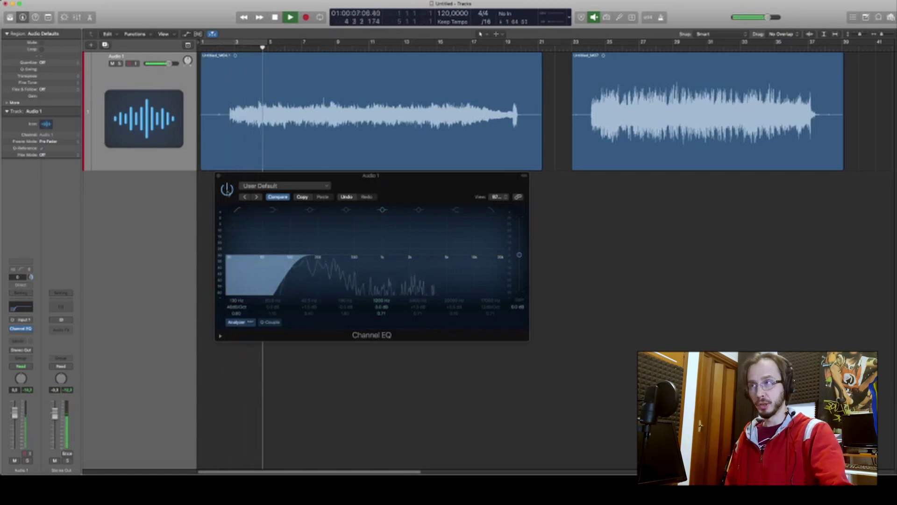
{"action": "left_click", "coordinate": [227, 190]}
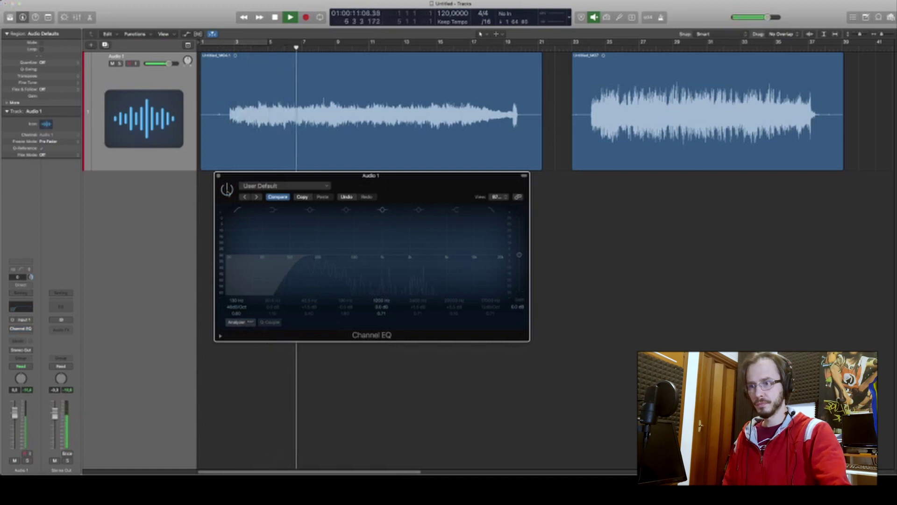
{"action": "left_click", "coordinate": [228, 190]}
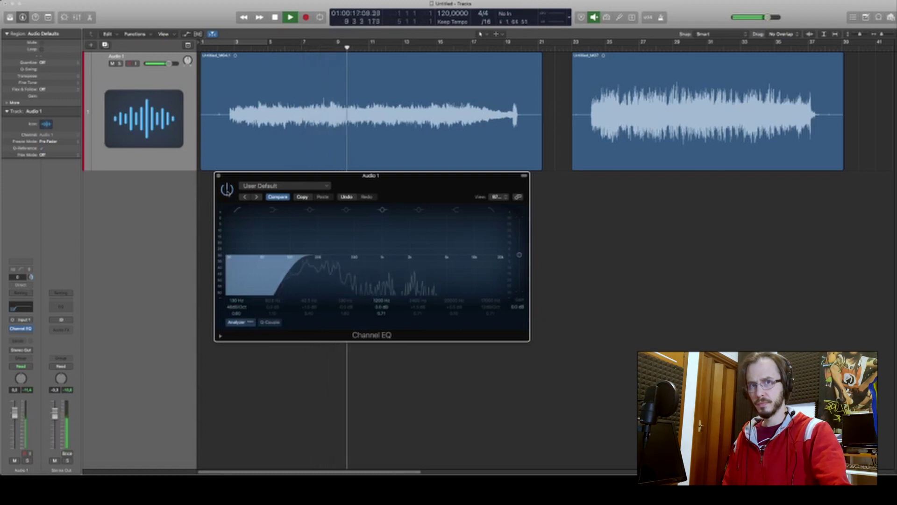
{"action": "key", "text": "space"}
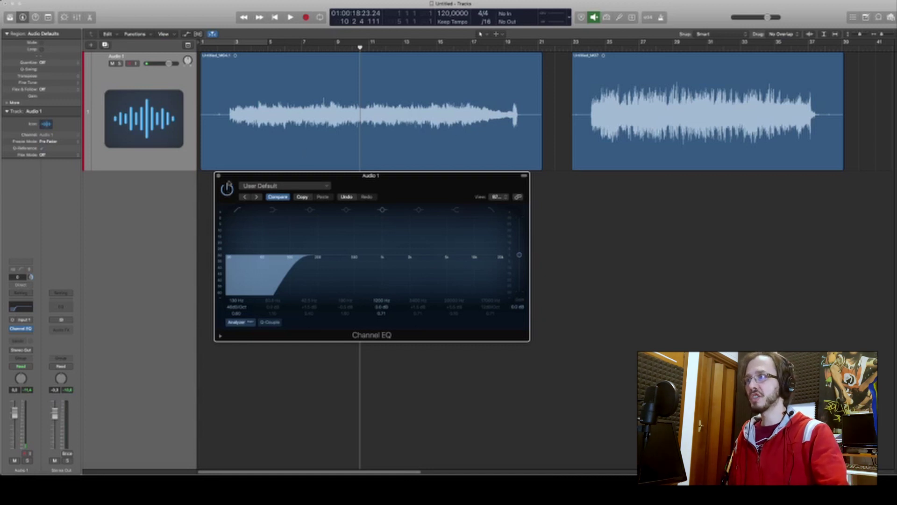
Play the second region from bar 24, starting with the Channel EQ bypassed and comparing it with the EQ active
{"action": "left_click", "coordinate": [227, 188]}
{"action": "left_click", "coordinate": [588, 47]}
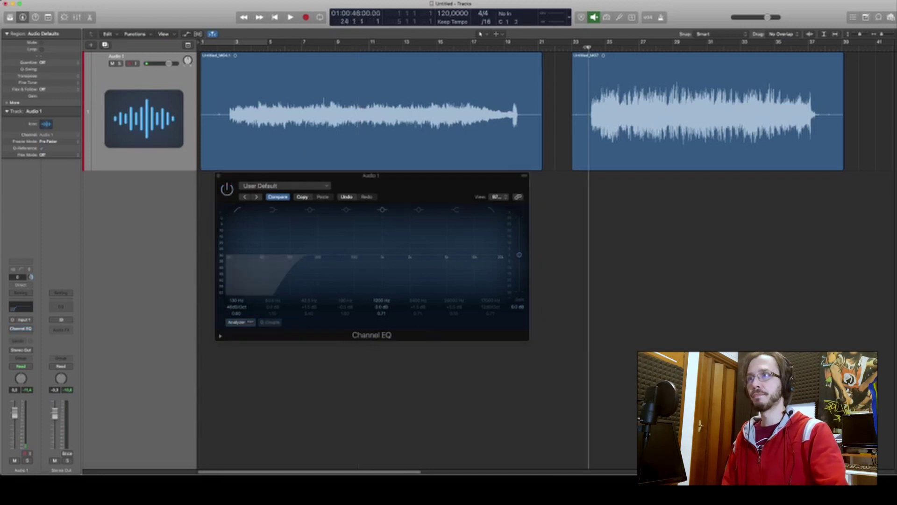
{"action": "key", "text": "space"}
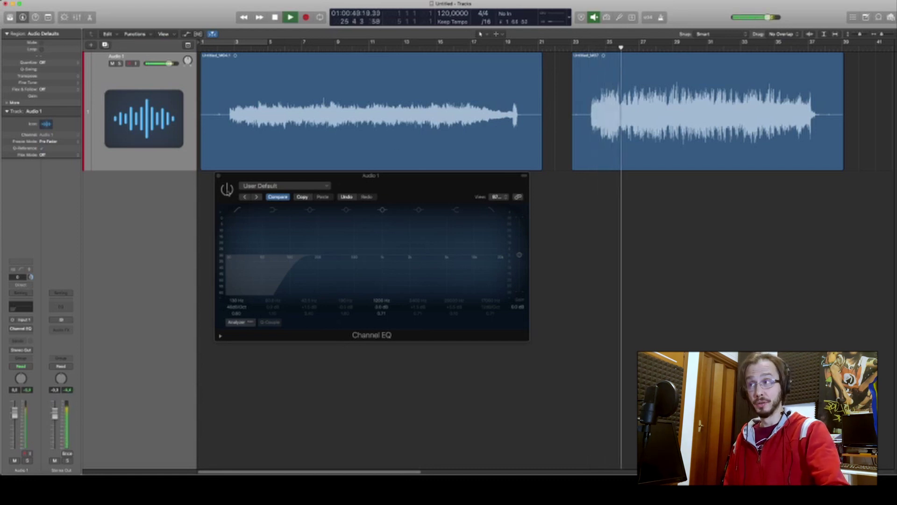
{"action": "left_click", "coordinate": [228, 187]}
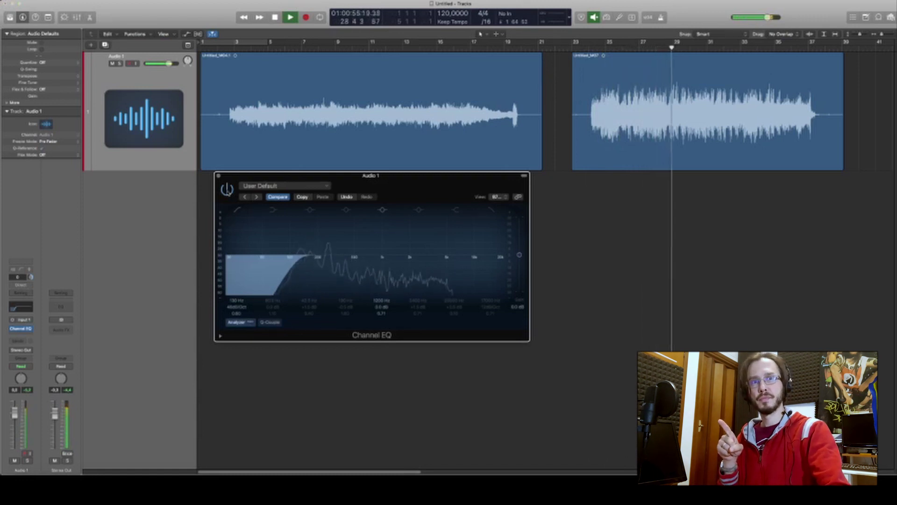
{"action": "left_click", "coordinate": [227, 189]}
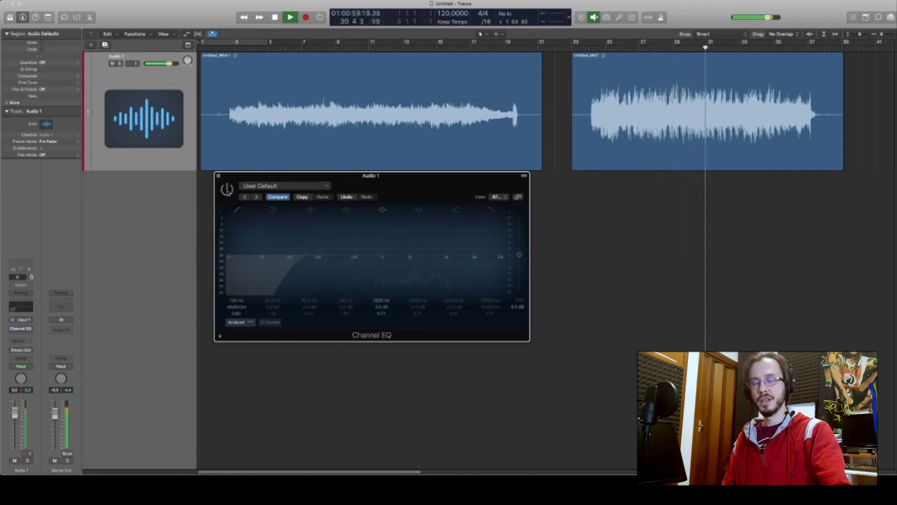
{"action": "key", "text": "space"}
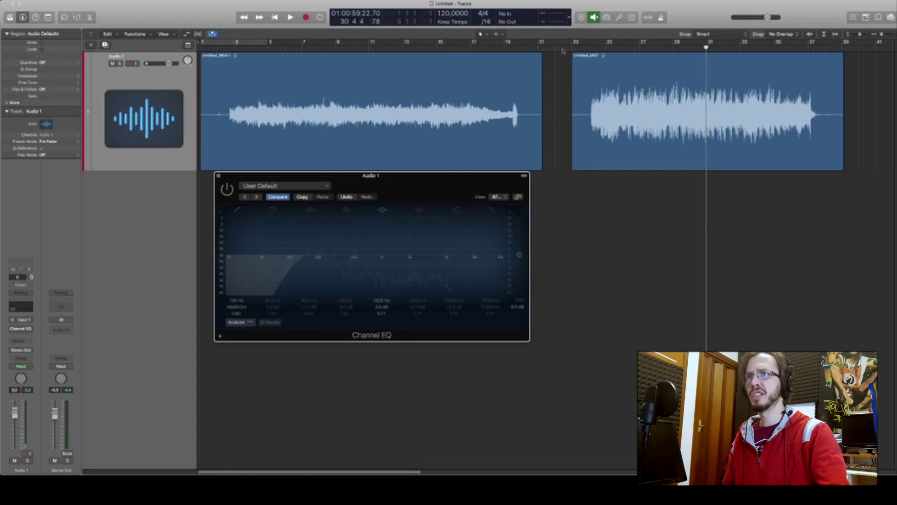
Replay the second region from bar 24 with the EQ bypassed, and turn the EQ back on during playback
{"action": "left_click", "coordinate": [596, 47]}
{"action": "left_click", "coordinate": [588, 46]}
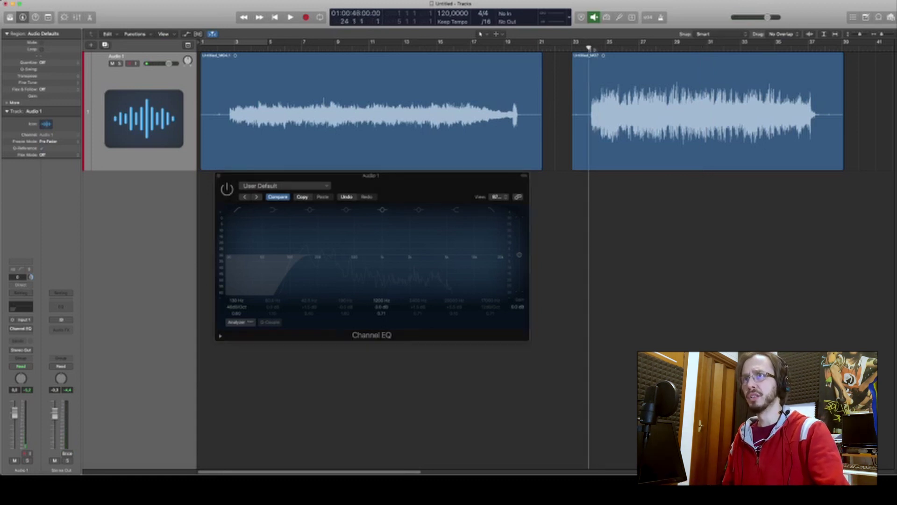
{"action": "key", "text": "space"}
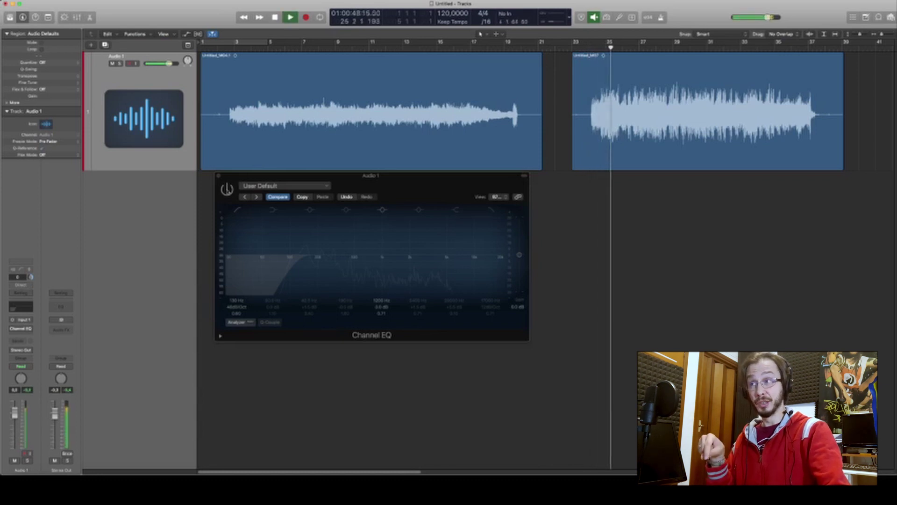
{"action": "left_click", "coordinate": [227, 190]}
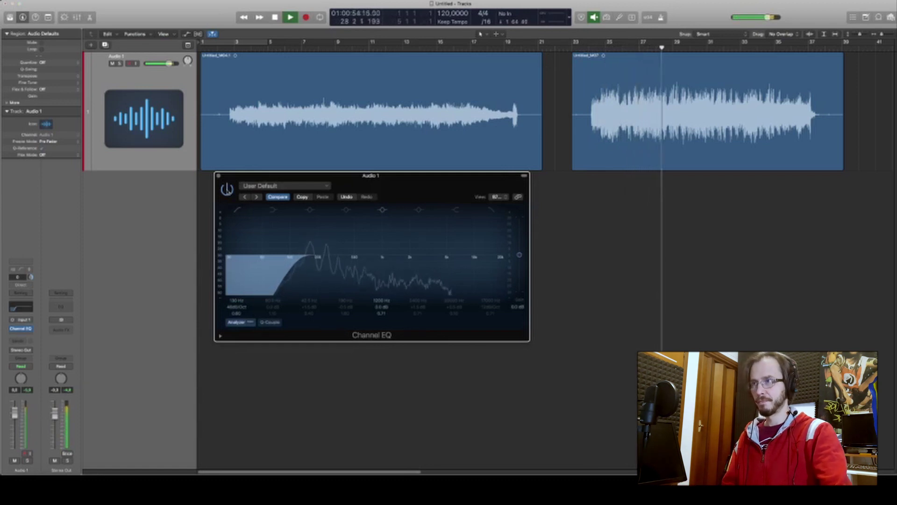
{"action": "key", "text": "space"}
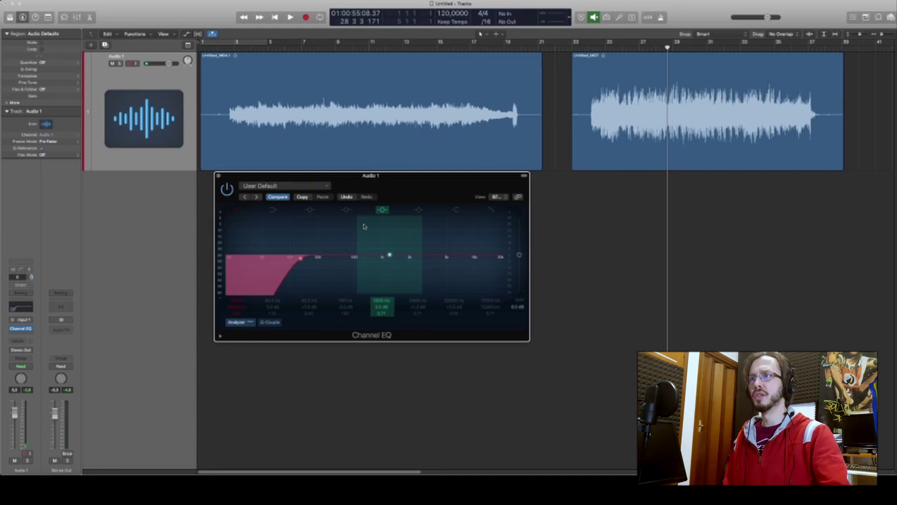
Enable the Channel EQ's high cut filter and move its cutoff slightly lower than the default
{"action": "left_click", "coordinate": [490, 211]}
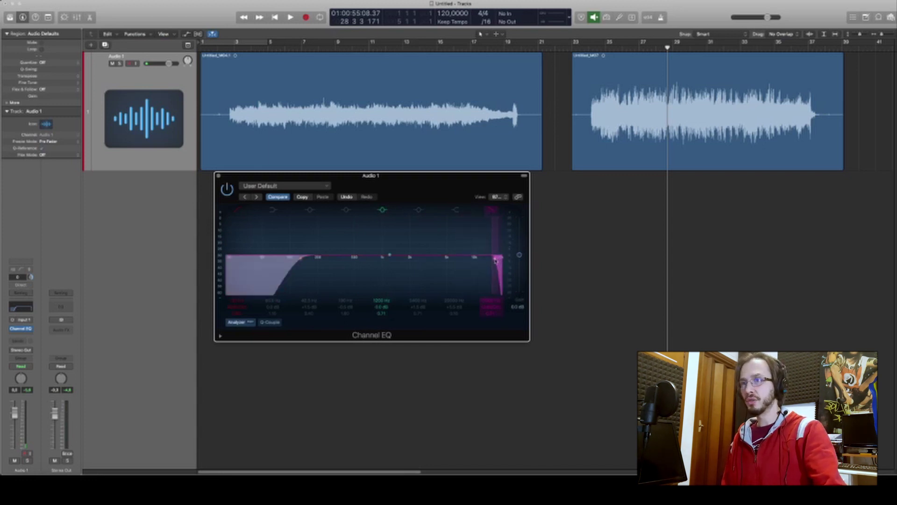
{"action": "left_click_drag", "start_coordinate": [496, 261], "coordinate": [494, 261]}
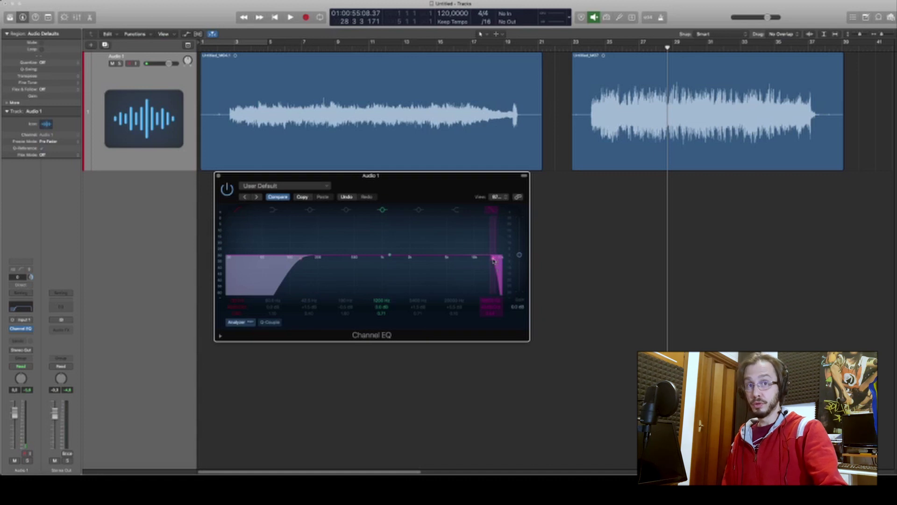
{"action": "left_click_drag", "start_coordinate": [494, 260], "coordinate": [491, 262]}
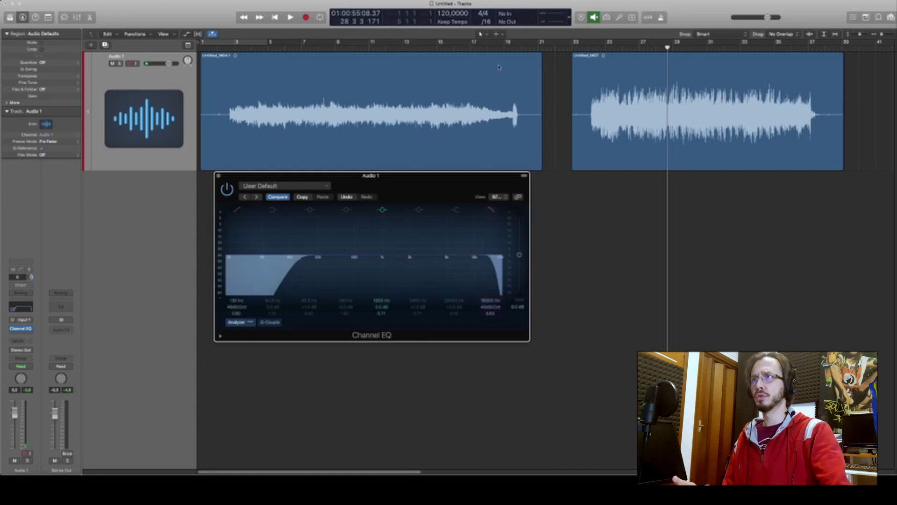
Play the first region from about bar 10 to hear it with both cut filters active
{"action": "left_click", "coordinate": [353, 48]}
{"action": "key", "text": "space"}
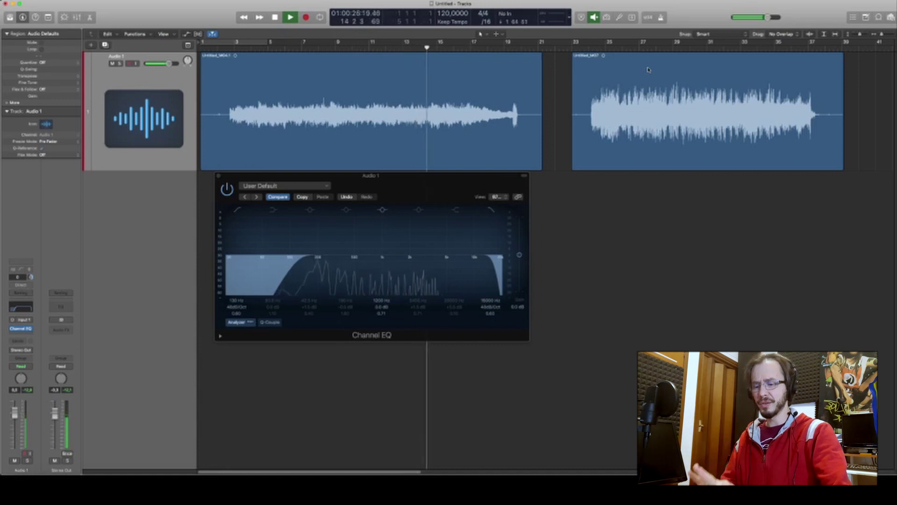
{"action": "key", "text": "space"}
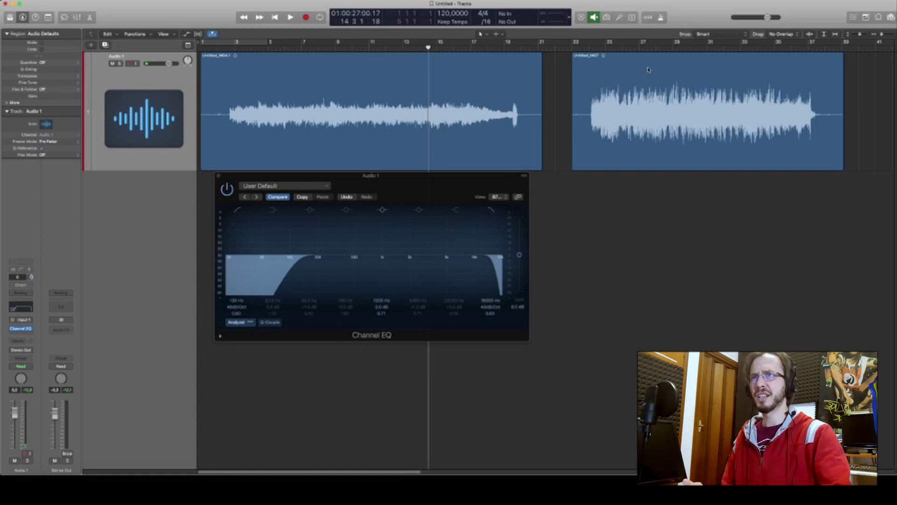
Play the second region from about bar 25, bypassing and re-enabling the Channel EQ to compare both cut filters
{"action": "left_click", "coordinate": [606, 47]}
{"action": "key", "text": "space"}
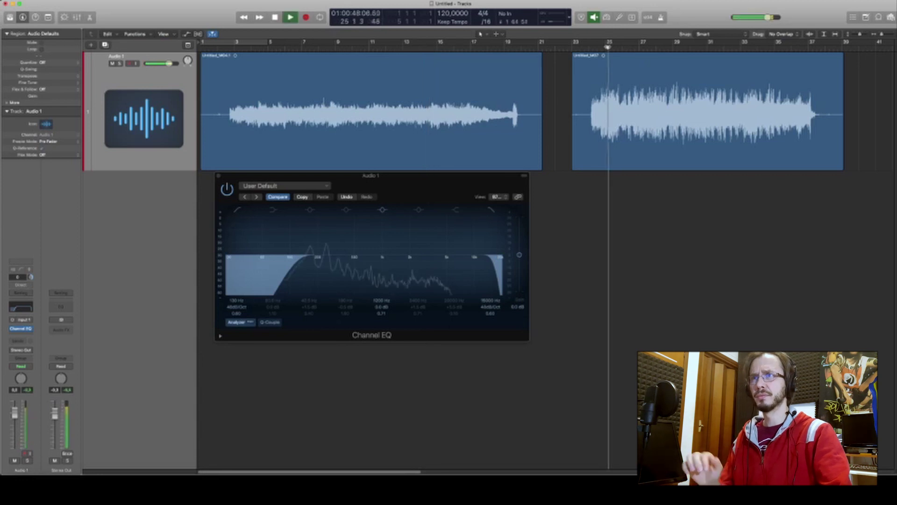
{"action": "left_click", "coordinate": [227, 187]}
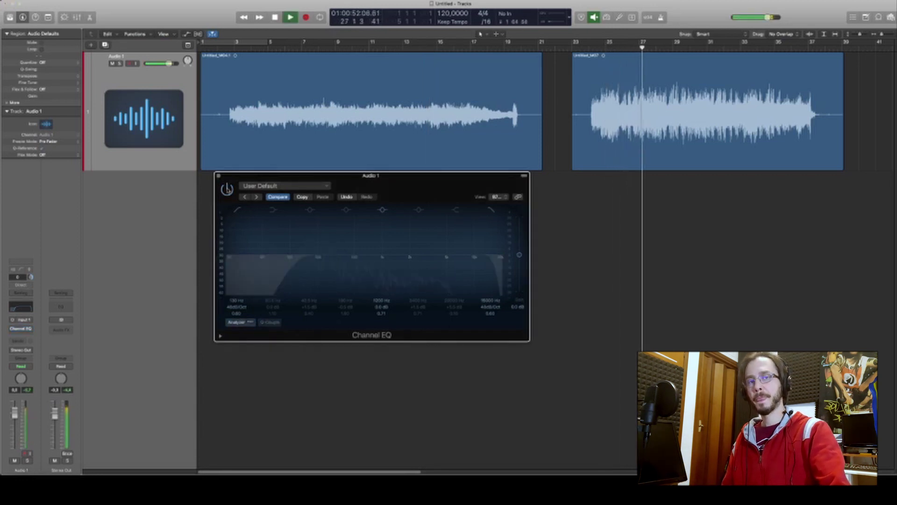
{"action": "left_click", "coordinate": [227, 188]}
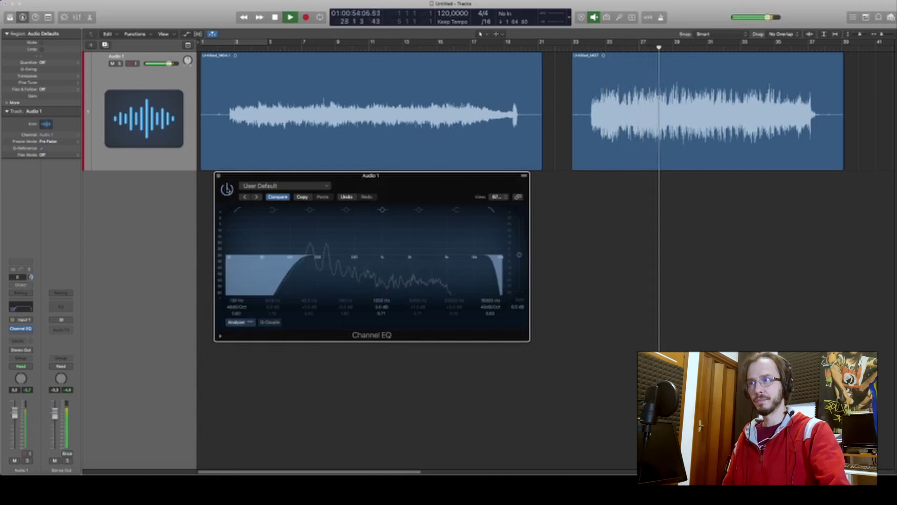
{"action": "key", "text": "space"}
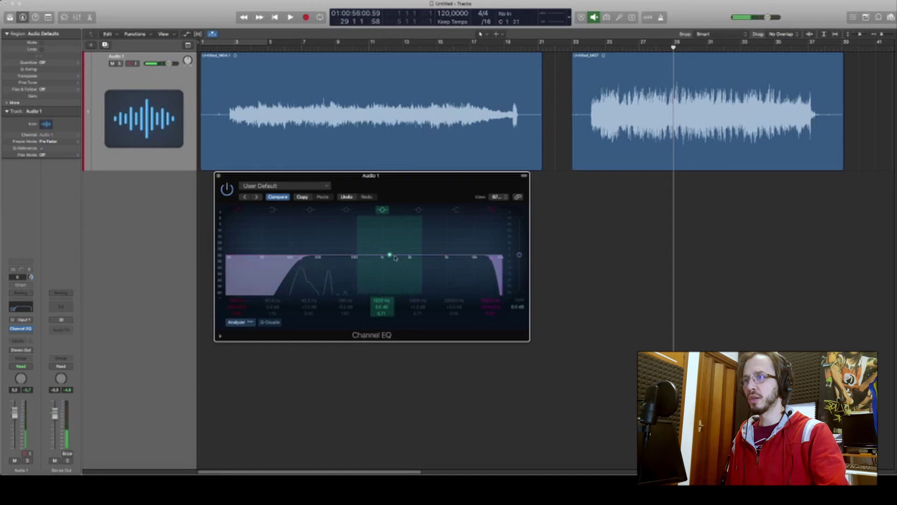
Move the Channel EQ's 1000 Hz bell band to about 4.8 kHz and cut it 1.5 dB, auditioning the second region from bar 24
{"action": "left_click_drag", "start_coordinate": [425, 248], "coordinate": [454, 258]}
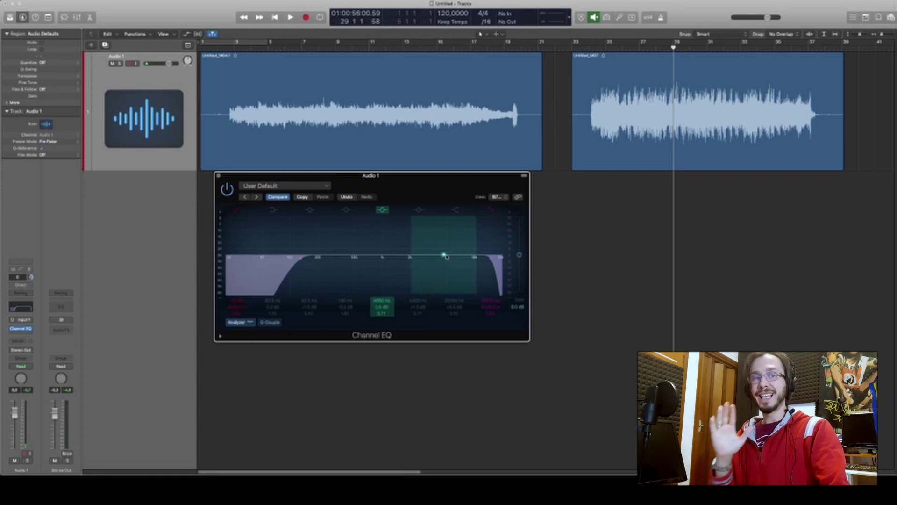
{"action": "left_click", "coordinate": [592, 48]}
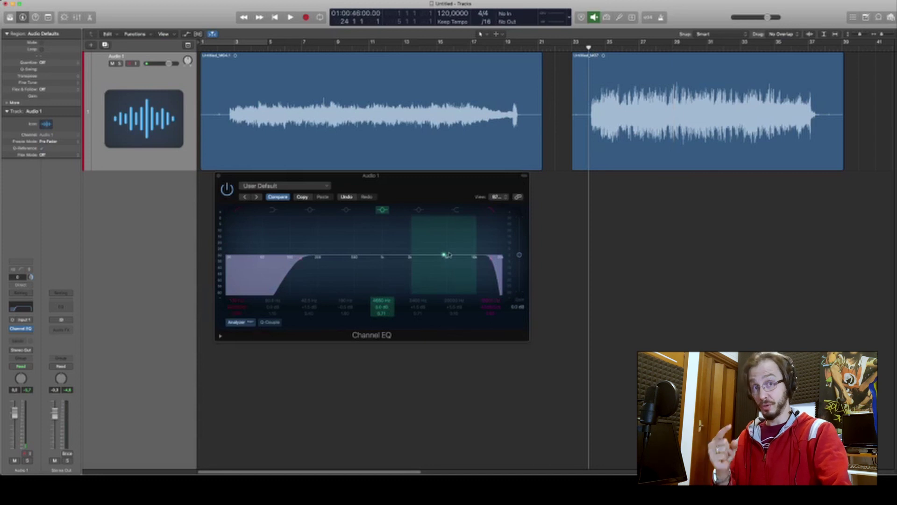
{"action": "key", "text": "space"}
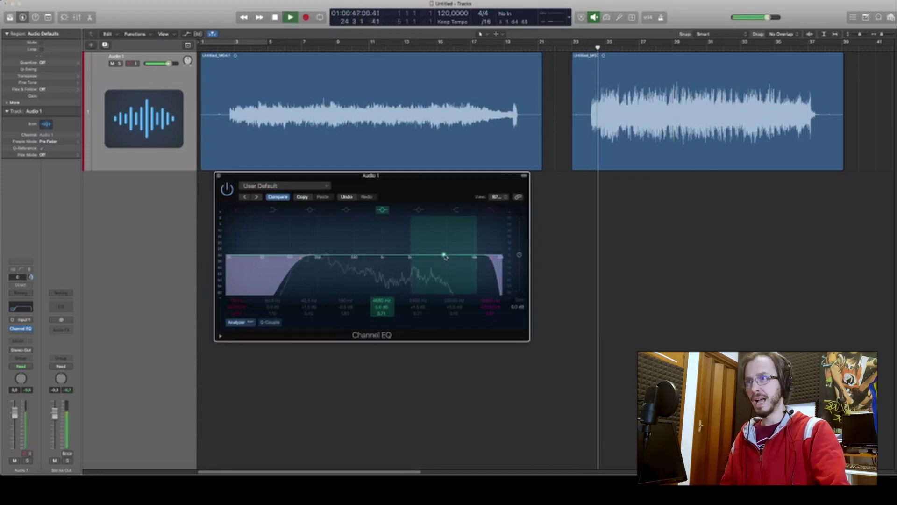
{"action": "left_click", "coordinate": [445, 256]}
{"action": "left_click_drag", "start_coordinate": [446, 256], "coordinate": [443, 260]}
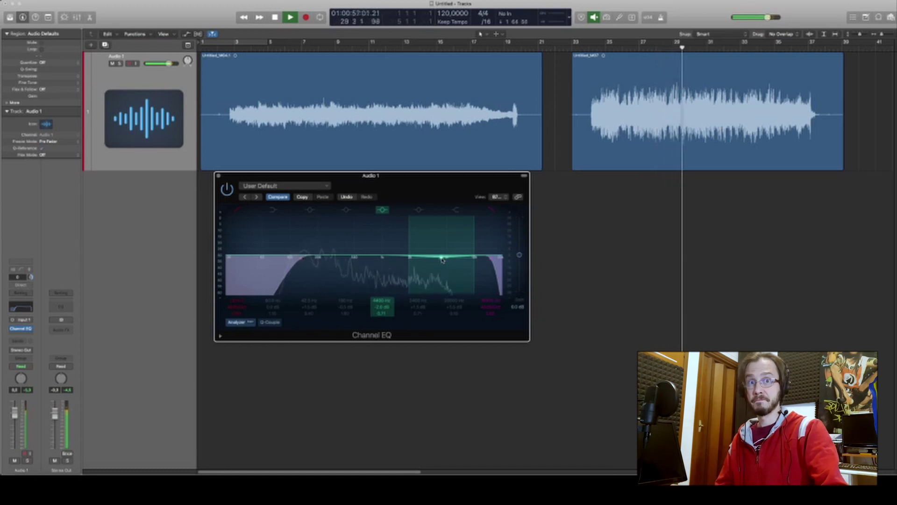
{"action": "key", "text": "space"}
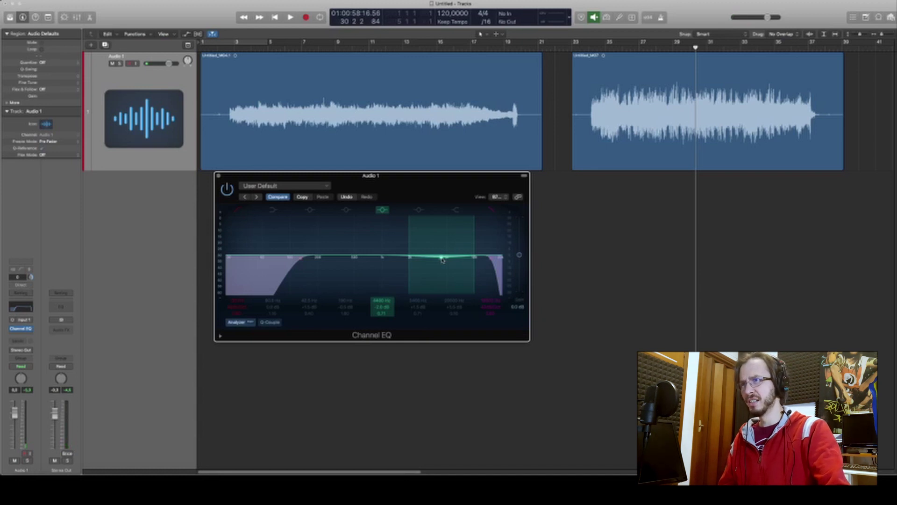
{"action": "left_click_drag", "start_coordinate": [443, 260], "coordinate": [443, 259]}
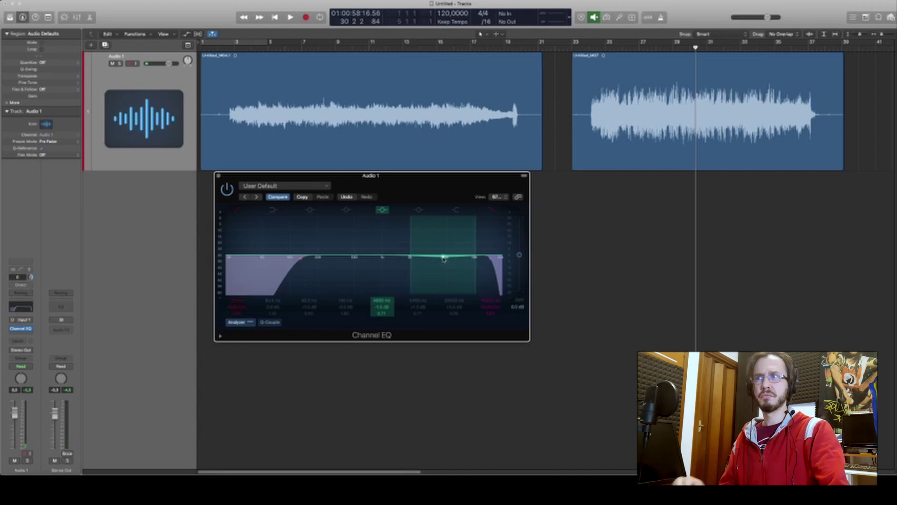
Replay the second region from about bar 24, bypassing and re-enabling the Channel EQ to compare the sound with the bell cut
{"action": "left_click", "coordinate": [594, 48]}
{"action": "key", "text": "space"}
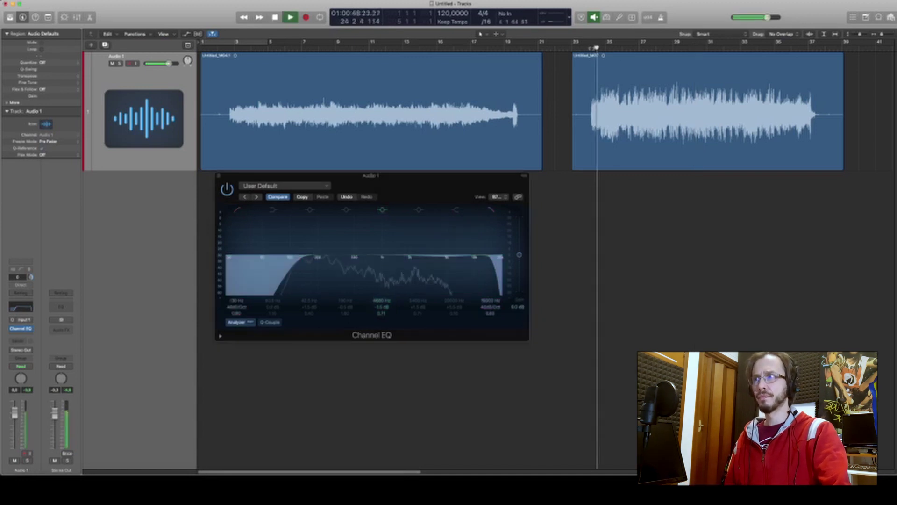
{"action": "left_click", "coordinate": [229, 193]}
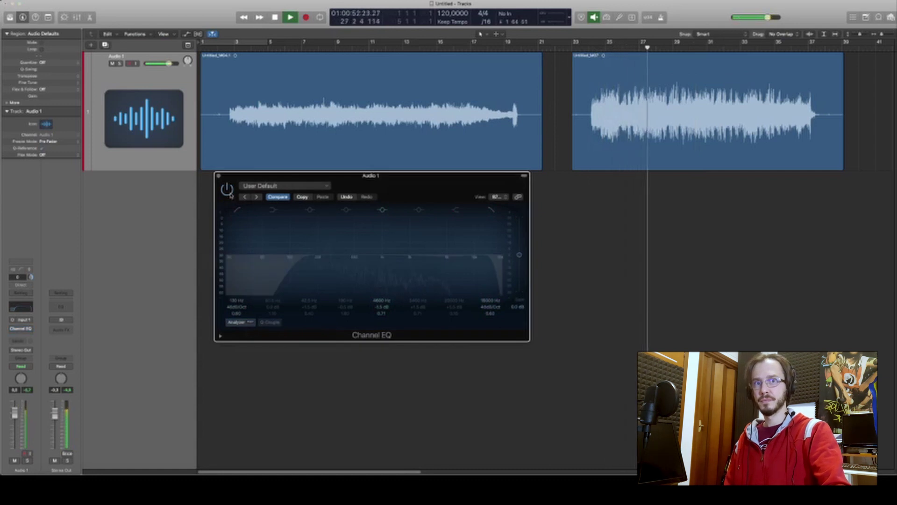
{"action": "left_click", "coordinate": [227, 190]}
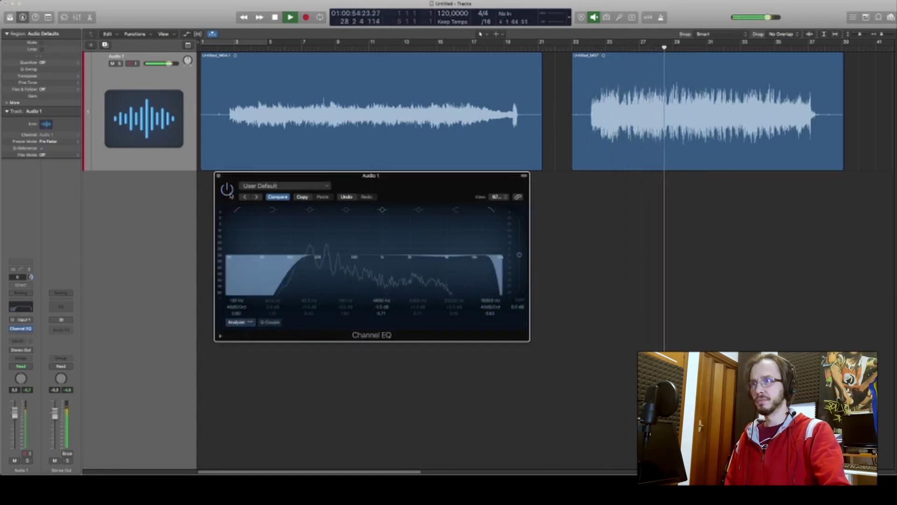
{"action": "key", "text": "space"}
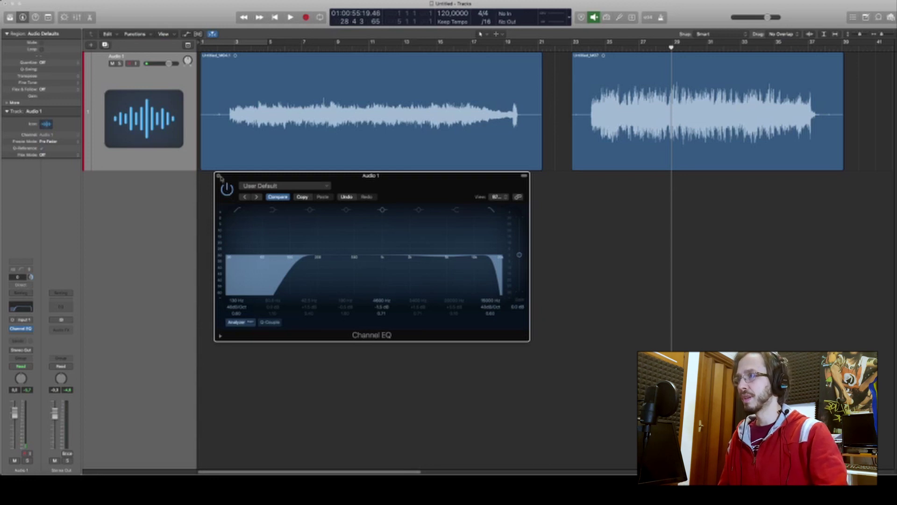
Close the Channel EQ, insert the mono CLA-2A compressor after it on Audio 1, and place its window below the regions
{"action": "left_click", "coordinate": [219, 176]}
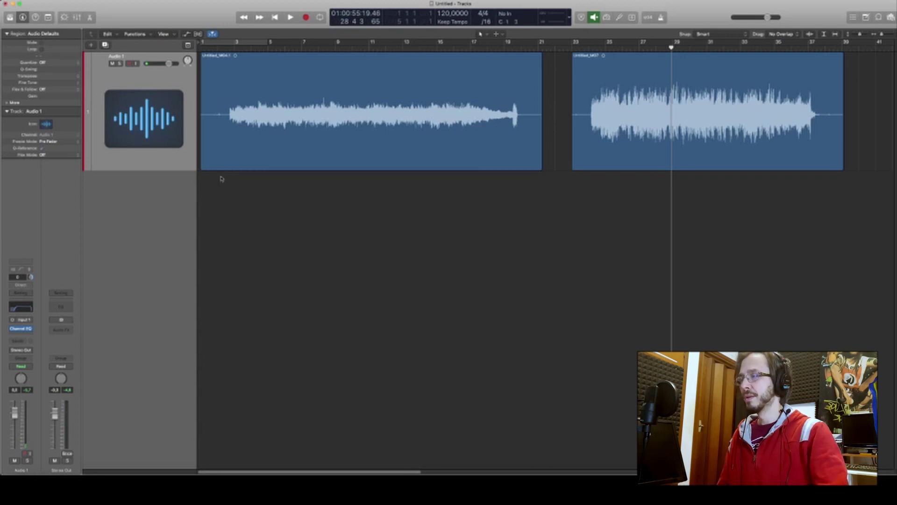
{"action": "left_click", "coordinate": [30, 334]}
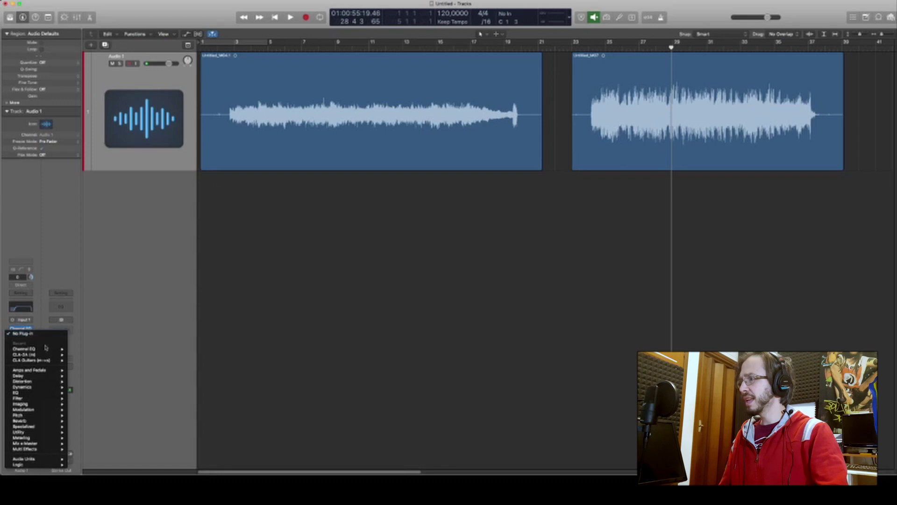
{"action": "mouse_move", "coordinate": [67, 355]}
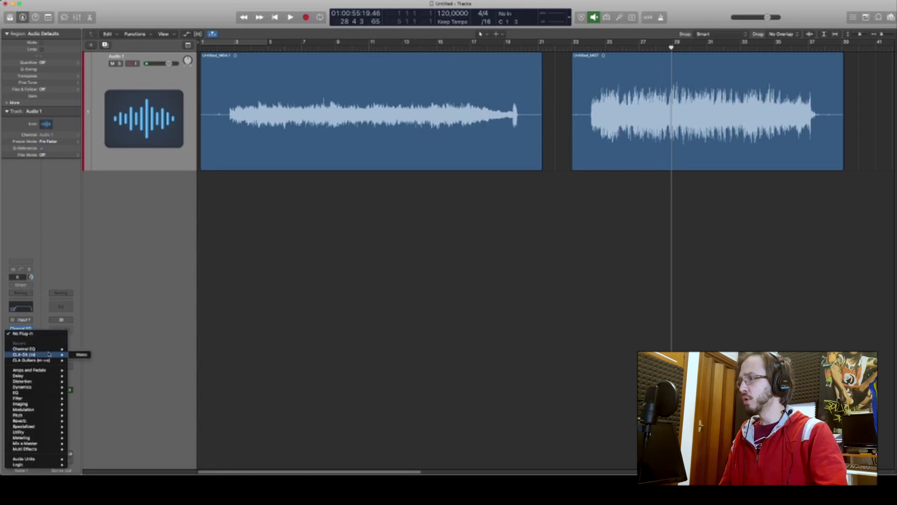
{"action": "left_click", "coordinate": [76, 357]}
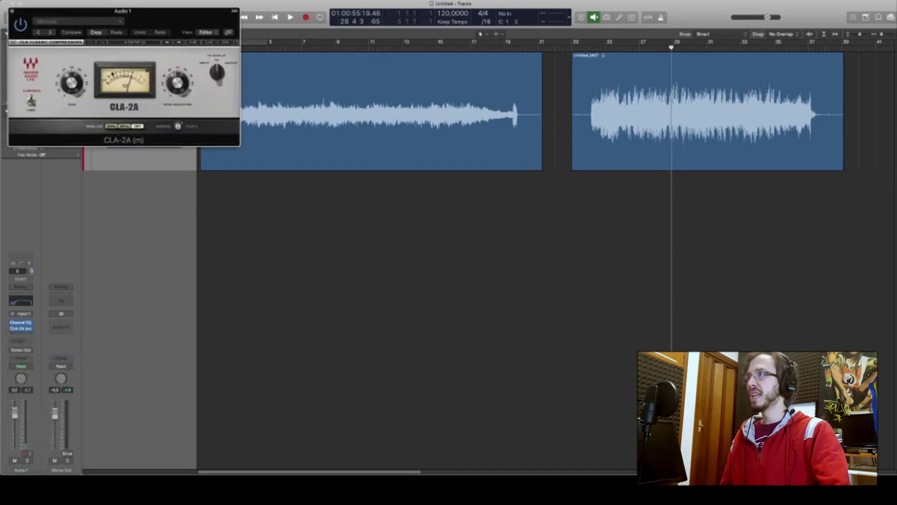
{"action": "left_click_drag", "start_coordinate": [85, 13], "coordinate": [331, 196]}
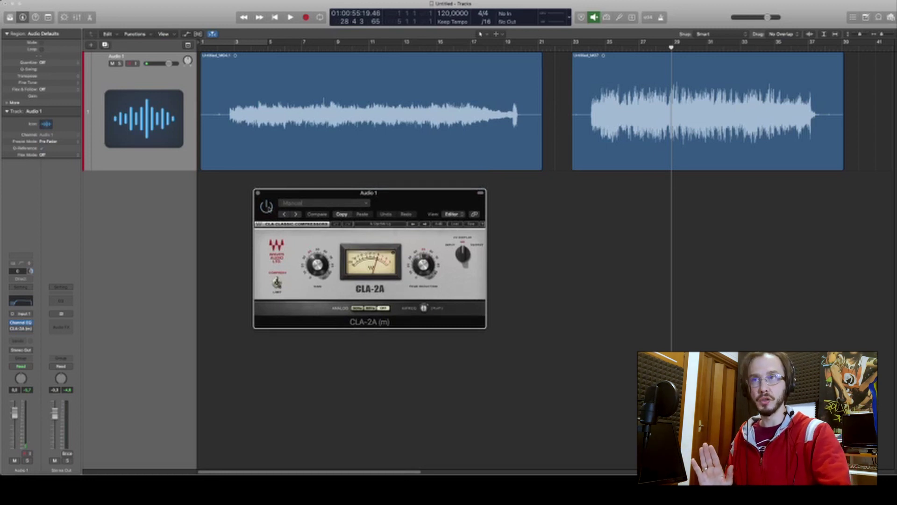
Play the first region from bar 3 with the CLA-2A bypassed, and turn the compressor on partway to compare
{"action": "left_click", "coordinate": [234, 47]}
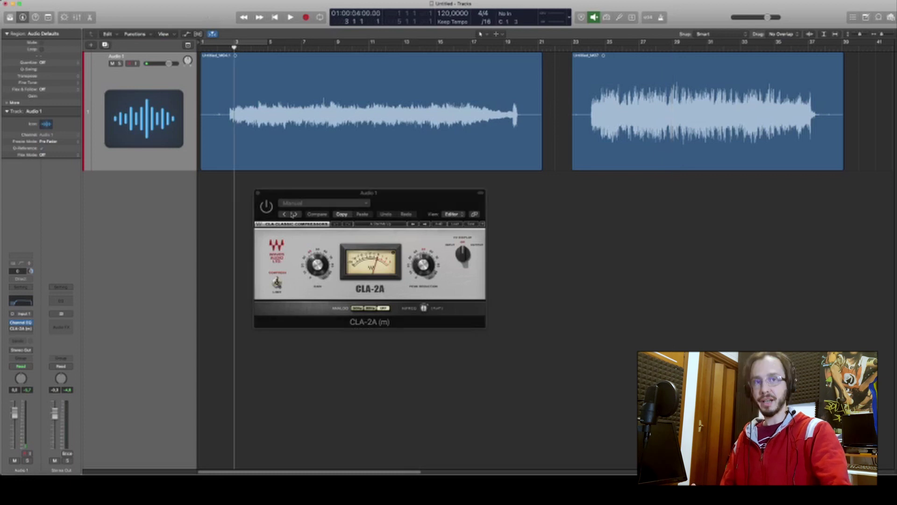
{"action": "key", "text": "space"}
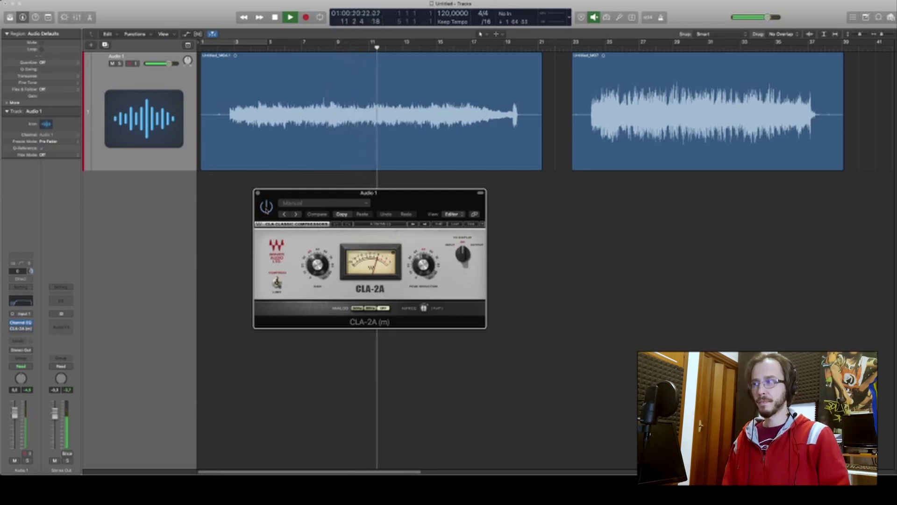
{"action": "key", "text": "space"}
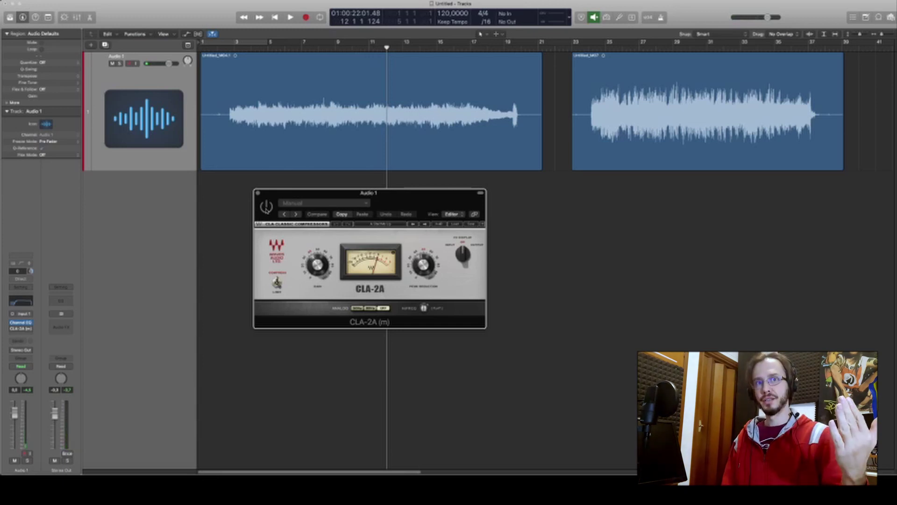
{"action": "key", "text": "space"}
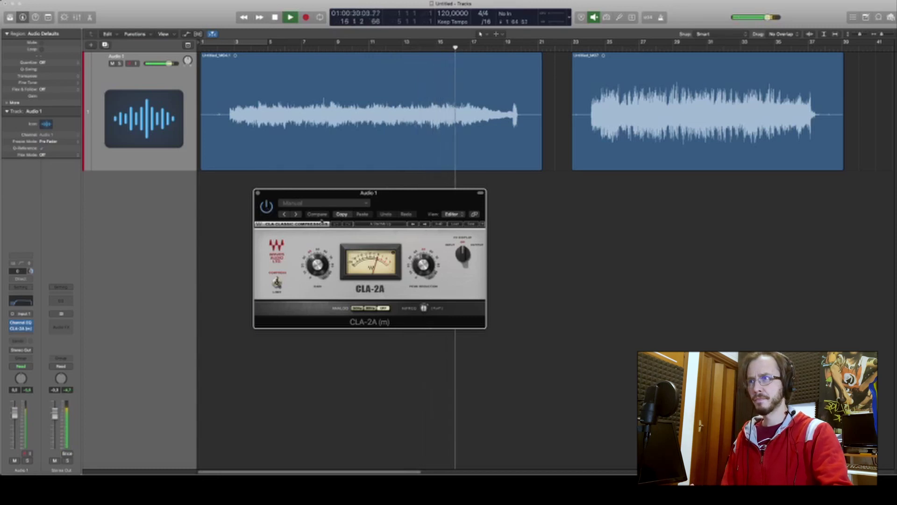
{"action": "key", "text": "space"}
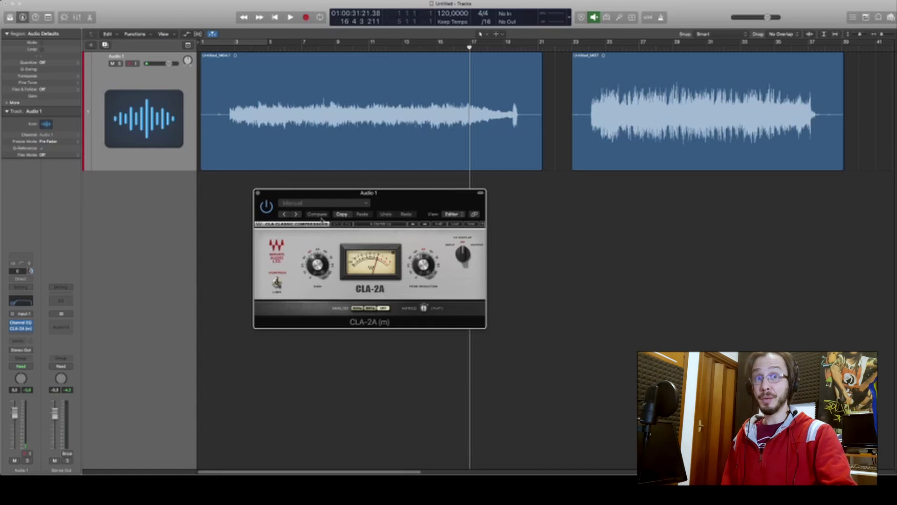
Play the second region from bar 24 with the CLA-2A bypassed, and turn the compressor back on during playback
{"action": "left_click", "coordinate": [587, 49]}
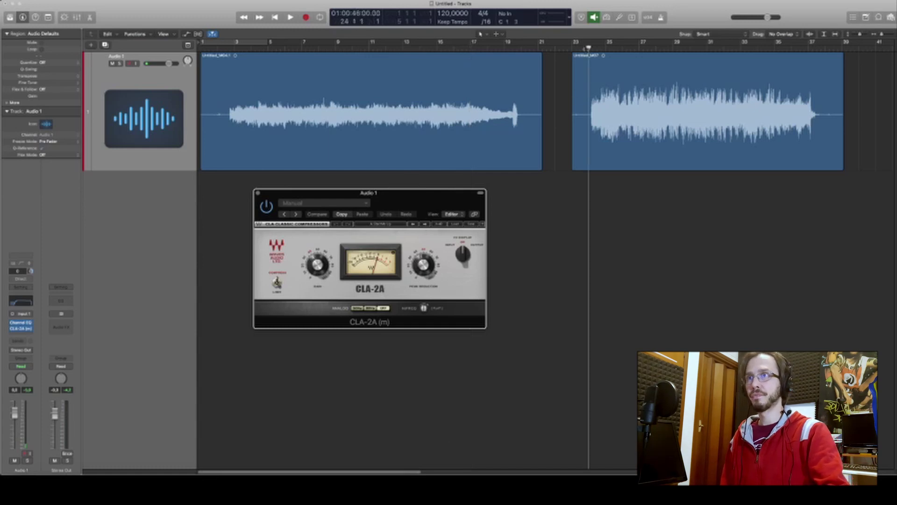
{"action": "left_click", "coordinate": [271, 207]}
{"action": "key", "text": "space"}
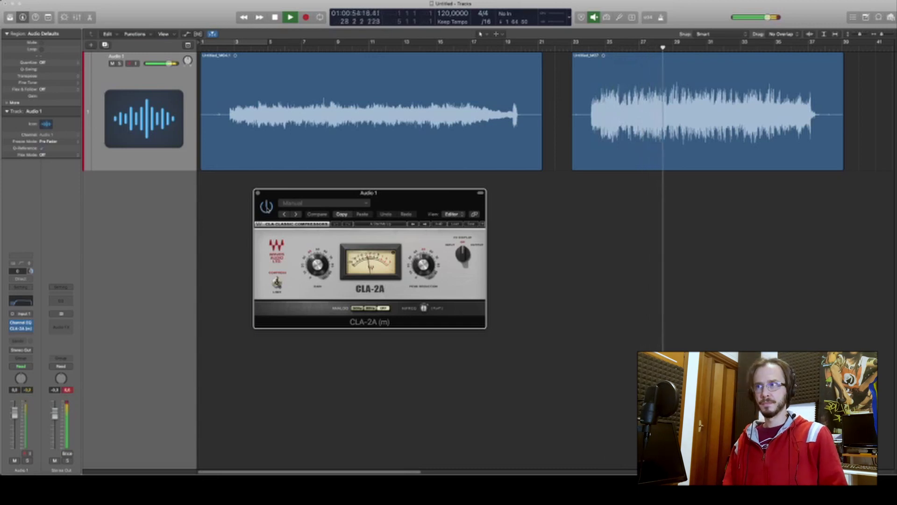
{"action": "key", "text": "space"}
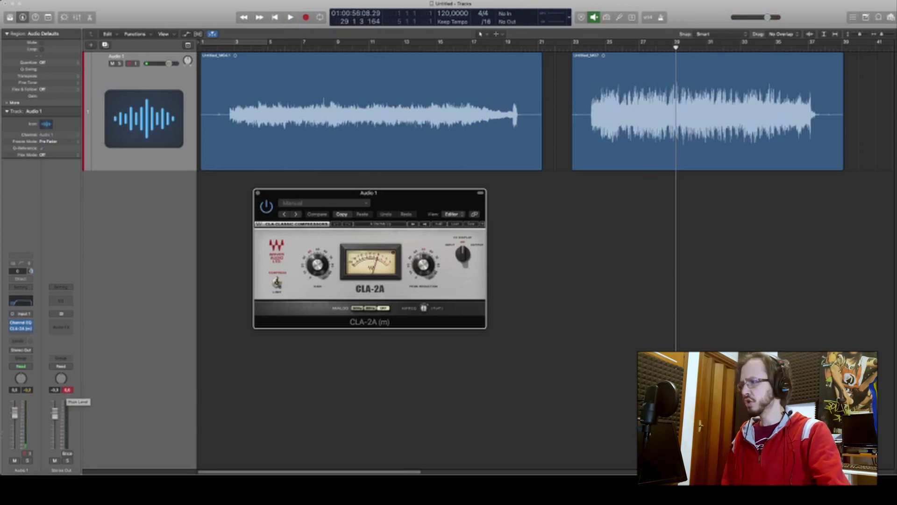
Lower the Audio 1 fader to about -4.8 dB and replay the second region from bar 24, bypassing the CLA-2A during playback
{"action": "left_click_drag", "start_coordinate": [15, 412], "coordinate": [14, 417]}
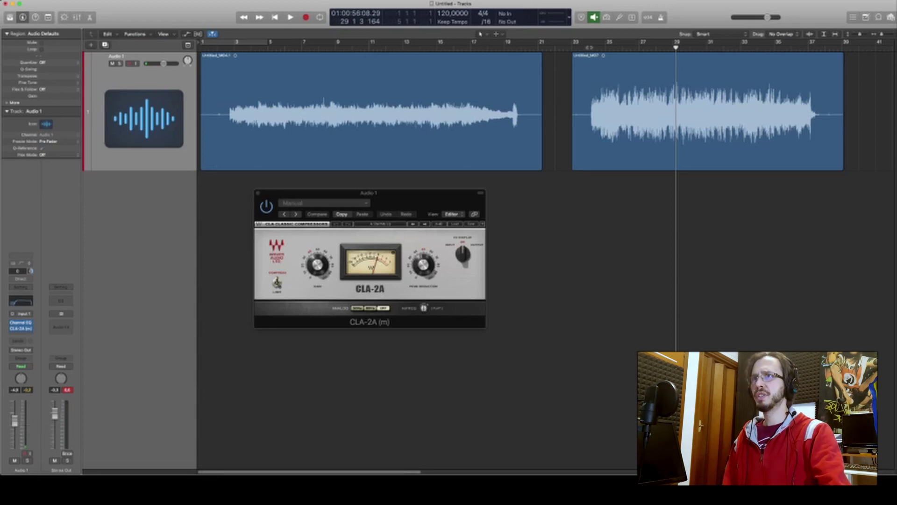
{"action": "left_click", "coordinate": [590, 47]}
{"action": "key", "text": "space"}
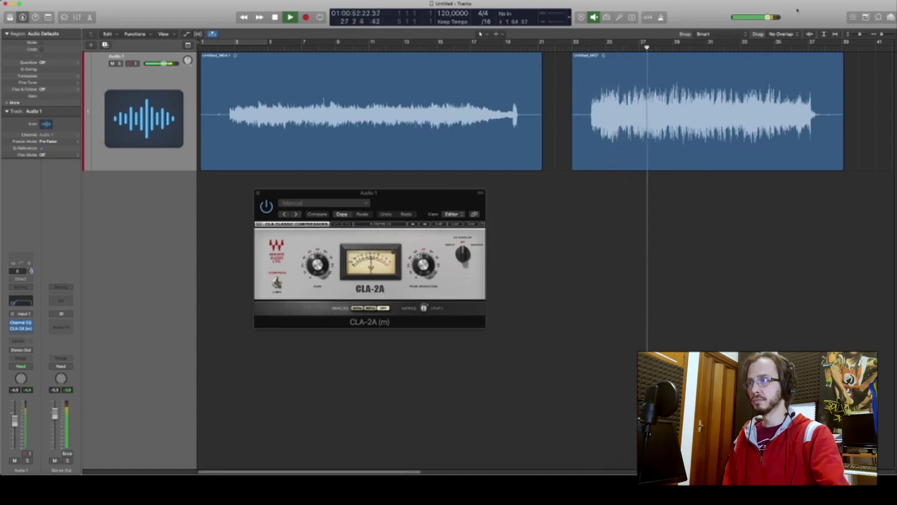
{"action": "left_click", "coordinate": [268, 208]}
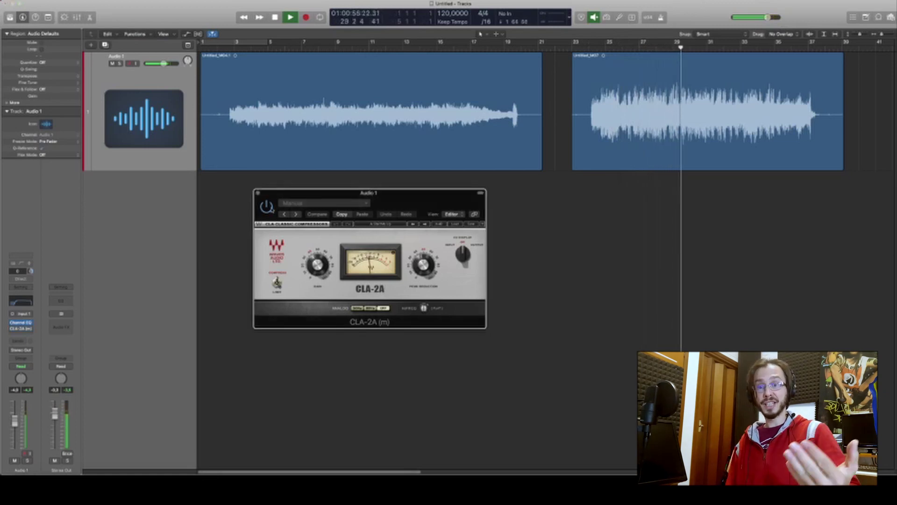
{"action": "key", "text": "space"}
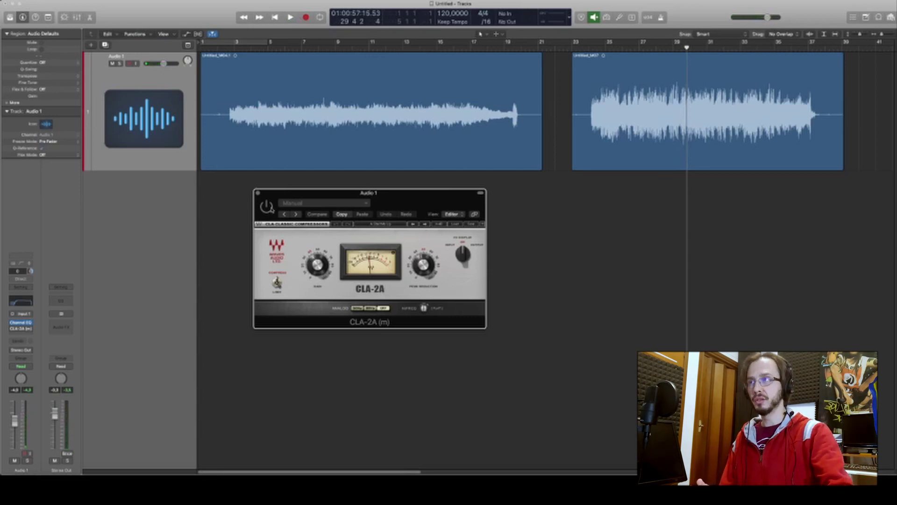
Continue playing the second region from about bar 29 with the CLA-2A re-enabled, pausing once before playing on to about bar 36
{"action": "key", "text": "space"}
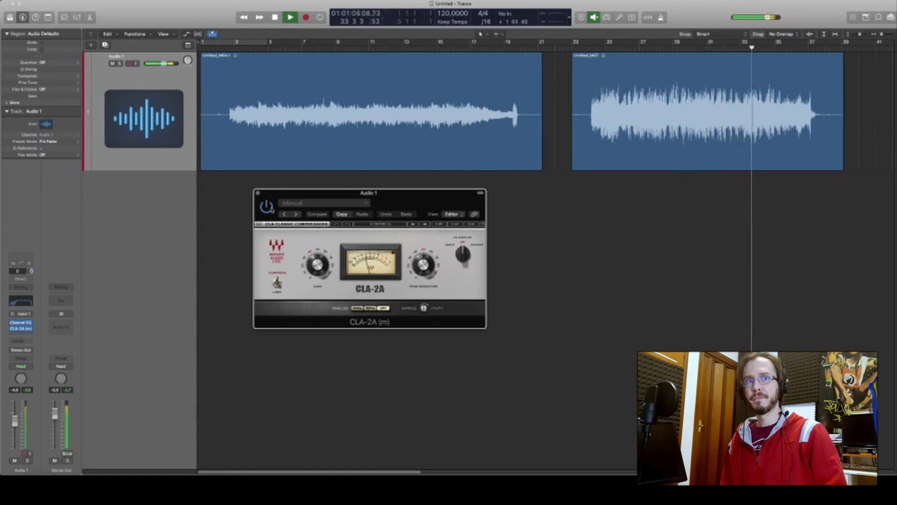
{"action": "key", "text": "space"}
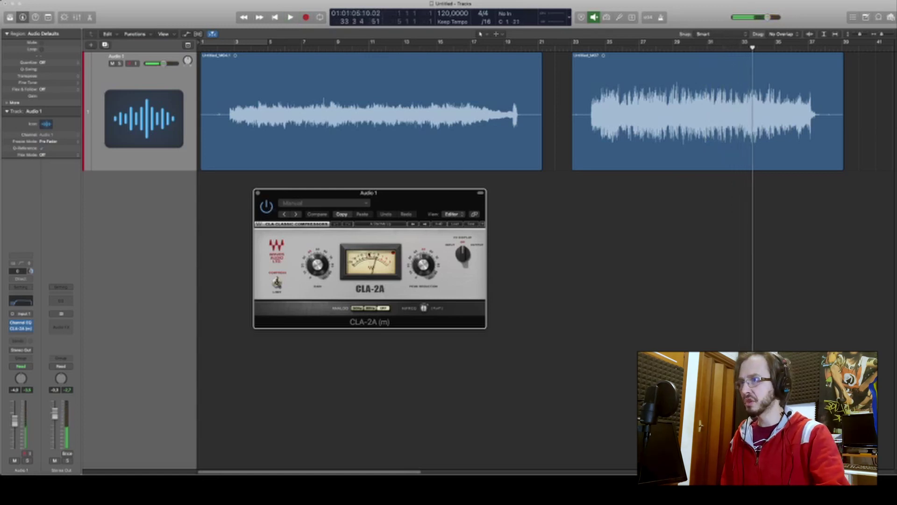
{"action": "key", "text": "space"}
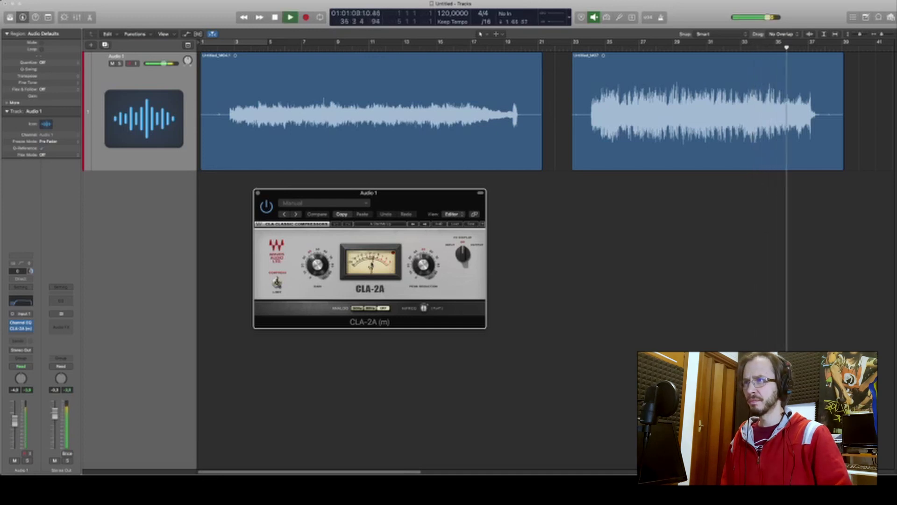
{"action": "key", "text": "space"}
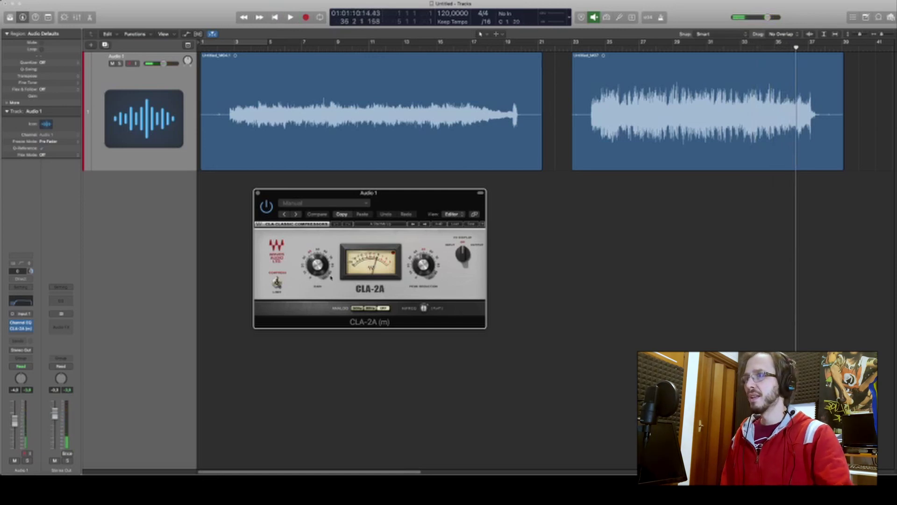
Close the CLA-2A, insert the stereo L2 limiter on Stereo Out with its window below the regions, and set the playhead to bar 5
{"action": "left_click", "coordinate": [258, 193]}
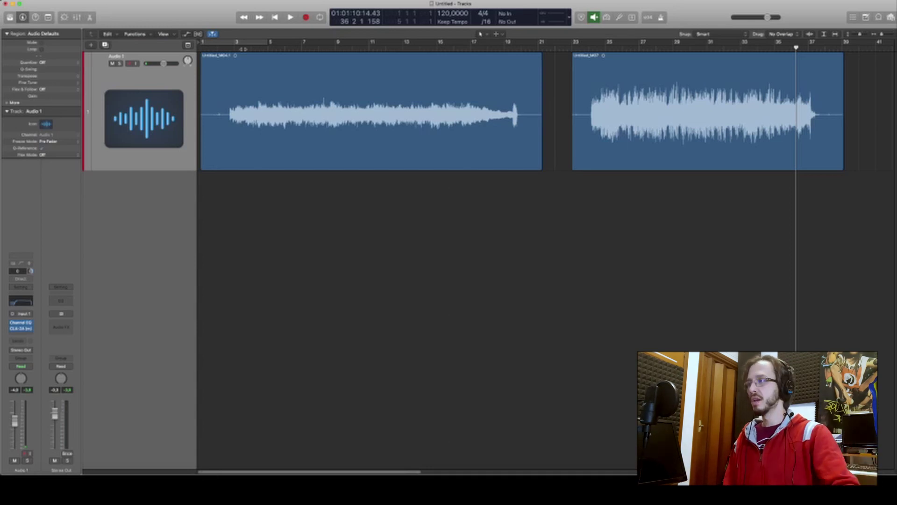
{"action": "left_click", "coordinate": [72, 326]}
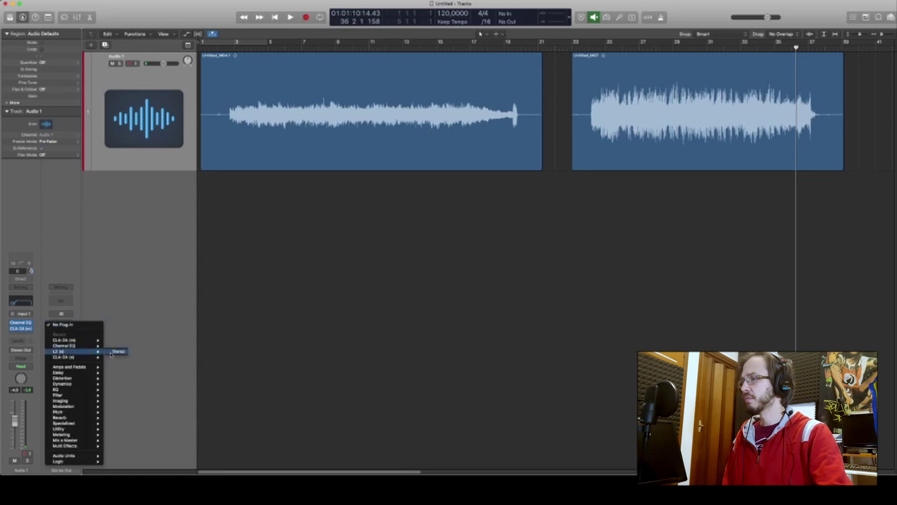
{"action": "left_click", "coordinate": [116, 352]}
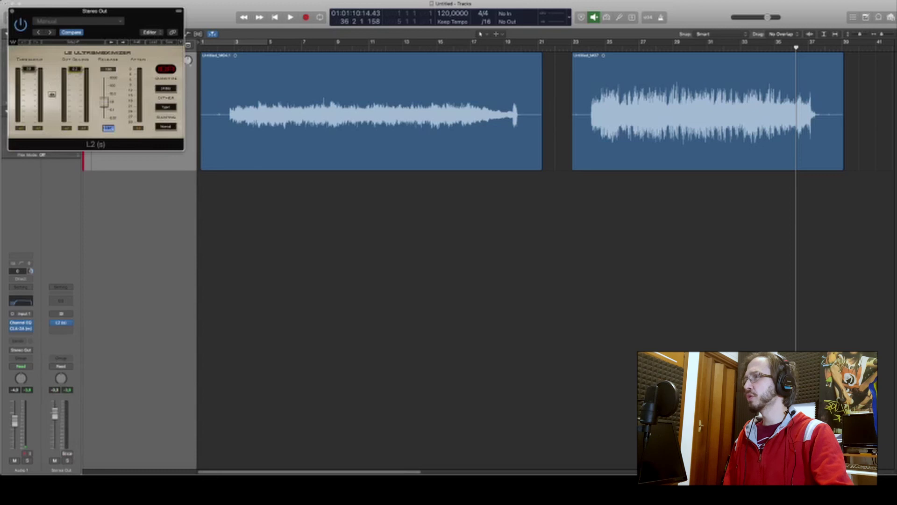
{"action": "left_click_drag", "start_coordinate": [84, 11], "coordinate": [344, 190]}
{"action": "left_click", "coordinate": [271, 45]}
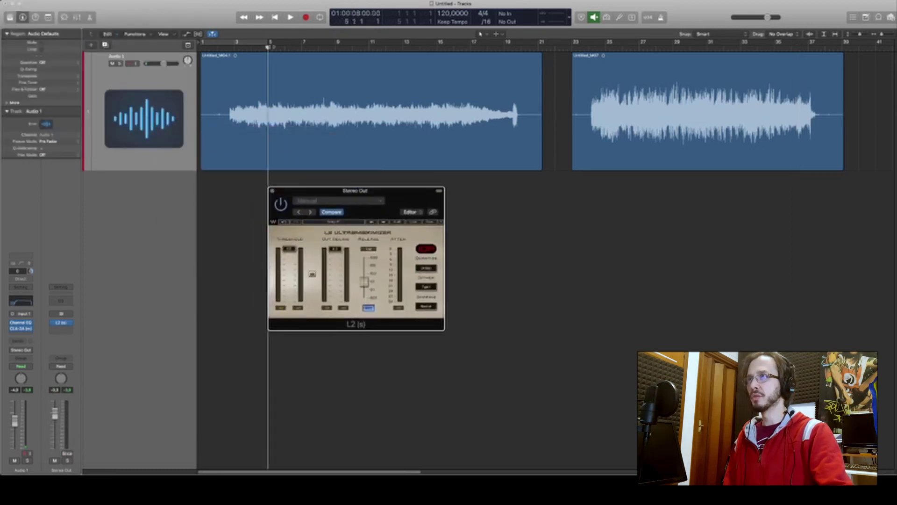
Play the first region from bar 5 to about bar 8, and the second region from about bar 25 to bar 28, with all plug-ins active
{"action": "key", "text": "space"}
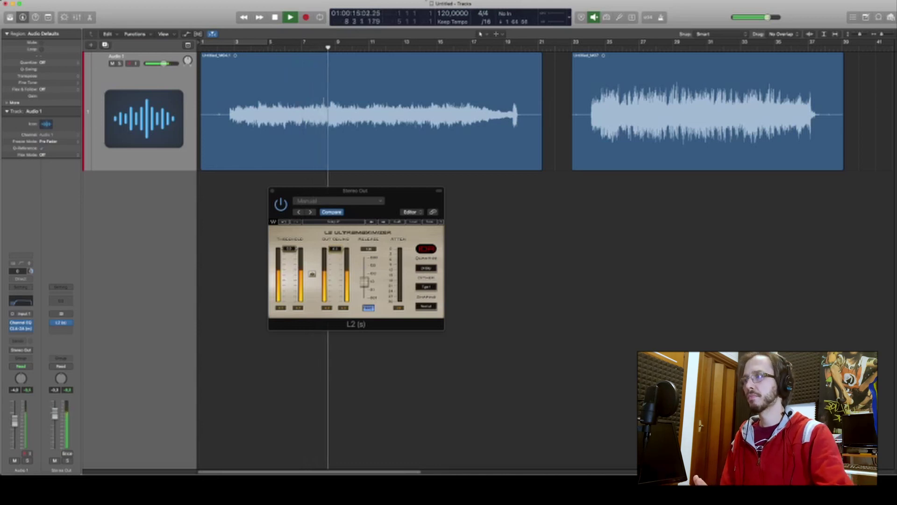
{"action": "key", "text": "space"}
{"action": "double_click", "coordinate": [604, 45]}
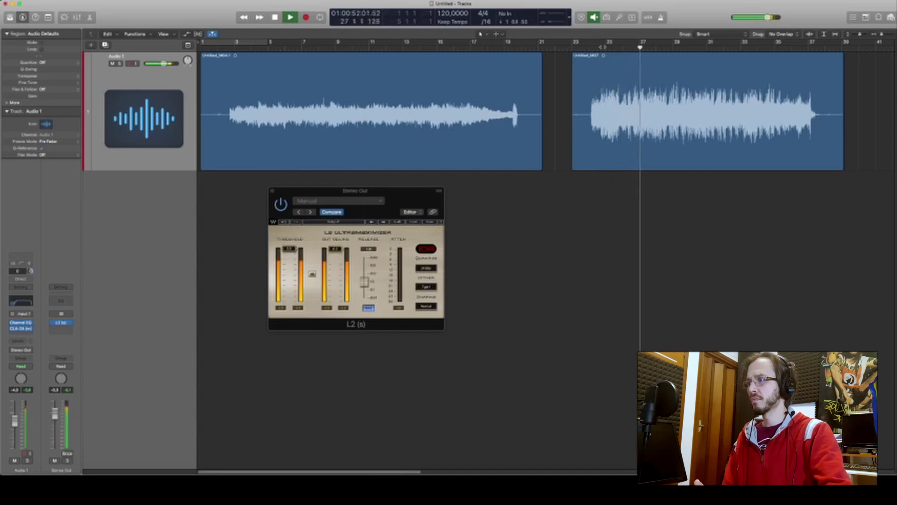
{"action": "key", "text": "space"}
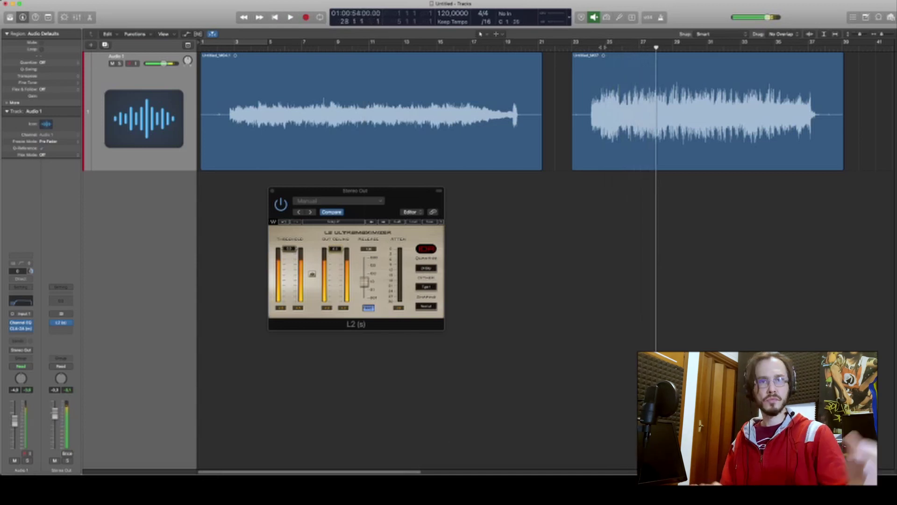
Play the first region from bar 5 with all three plug-ins bypassed, re-enabling Channel EQ, CLA-2A and L2 in turn during playback
{"action": "left_click", "coordinate": [12, 323]}
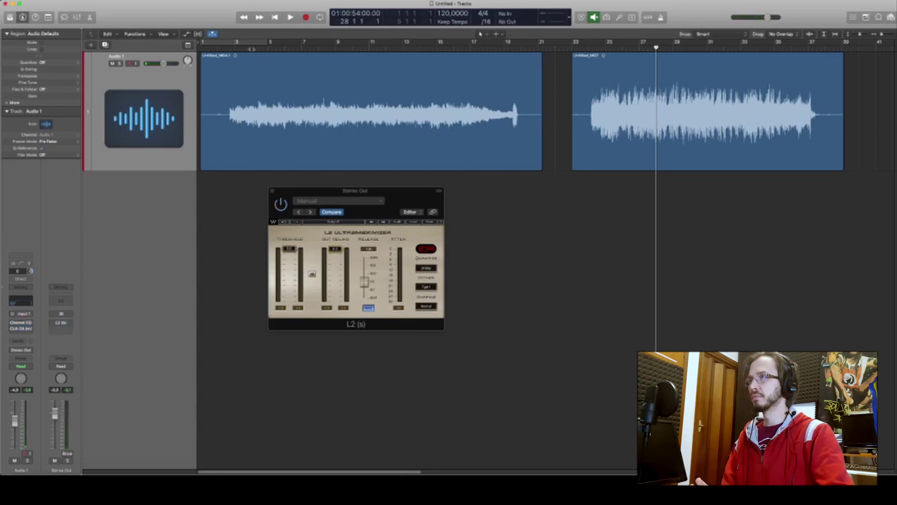
{"action": "key", "text": "space"}
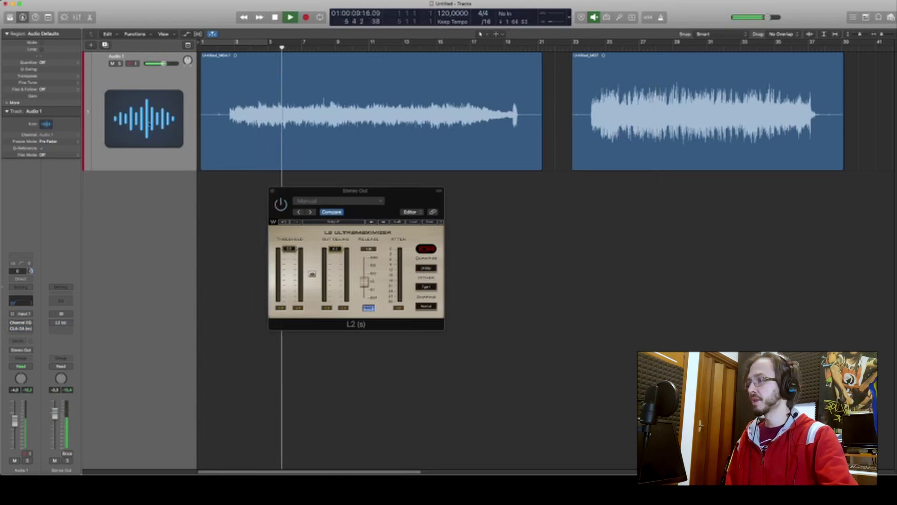
{"action": "left_click", "coordinate": [12, 322]}
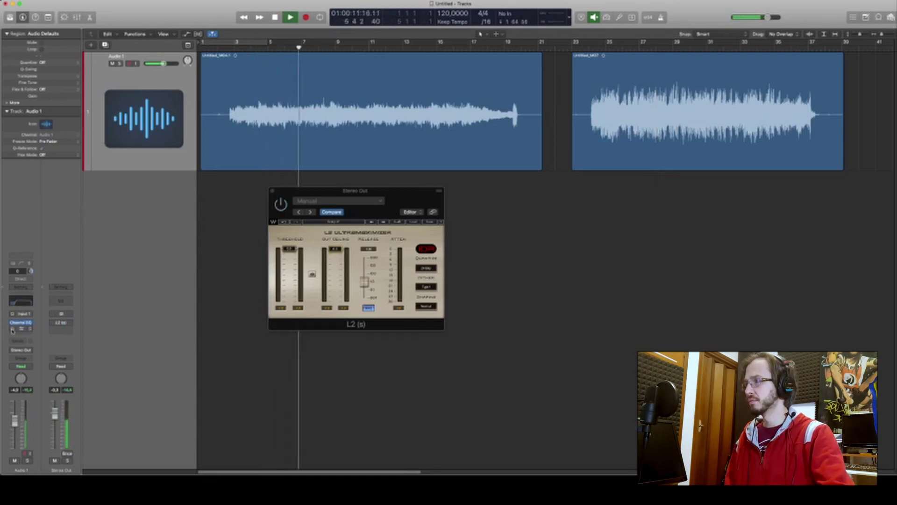
{"action": "left_click", "coordinate": [12, 329]}
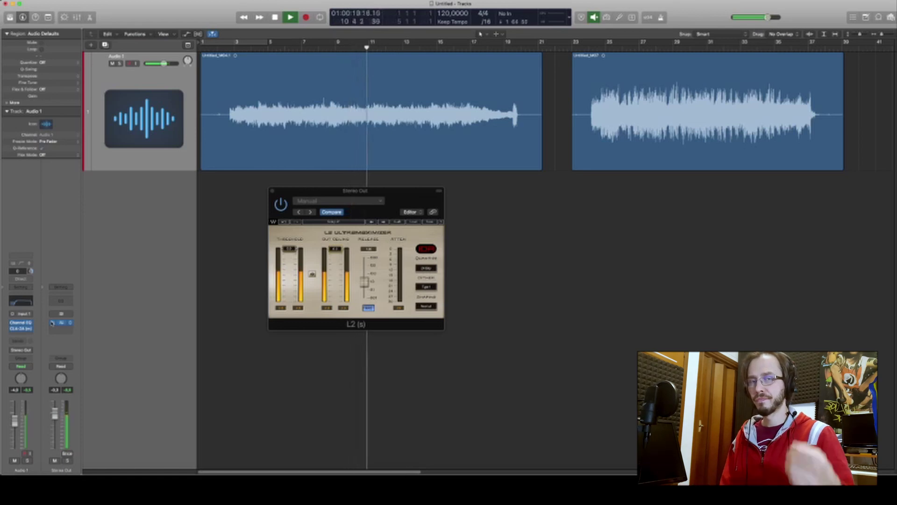
{"action": "key", "text": "space"}
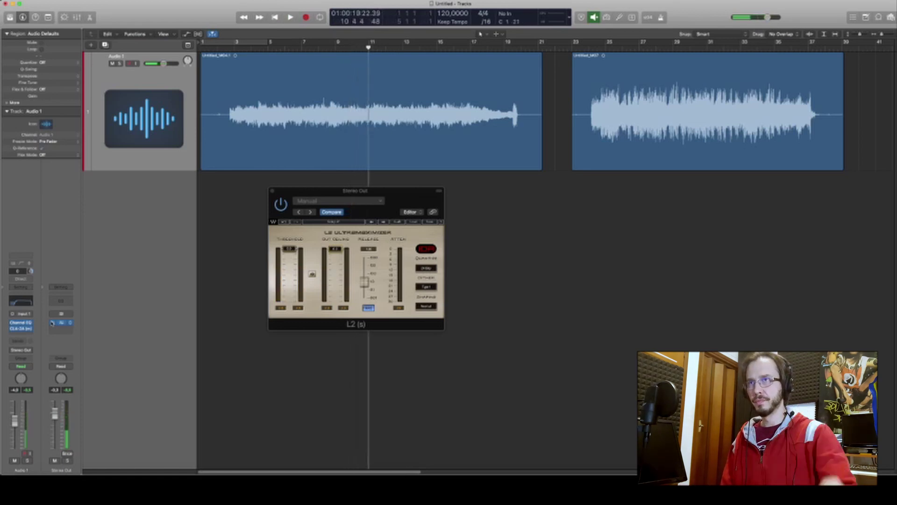
Play the second region from bar 24 with the plug-ins bypassed, re-enabling Channel EQ, CLA-2A and L2 in turn during playback
{"action": "left_click", "coordinate": [584, 52]}
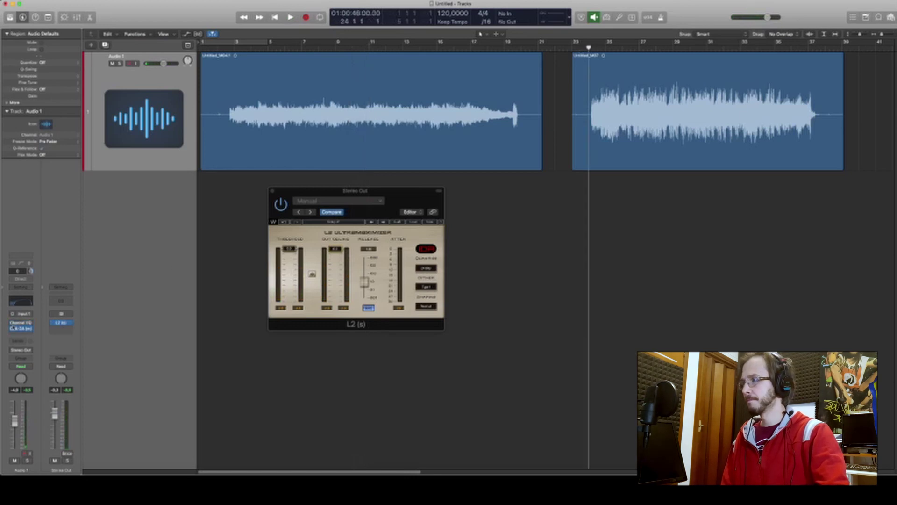
{"action": "key", "text": "space"}
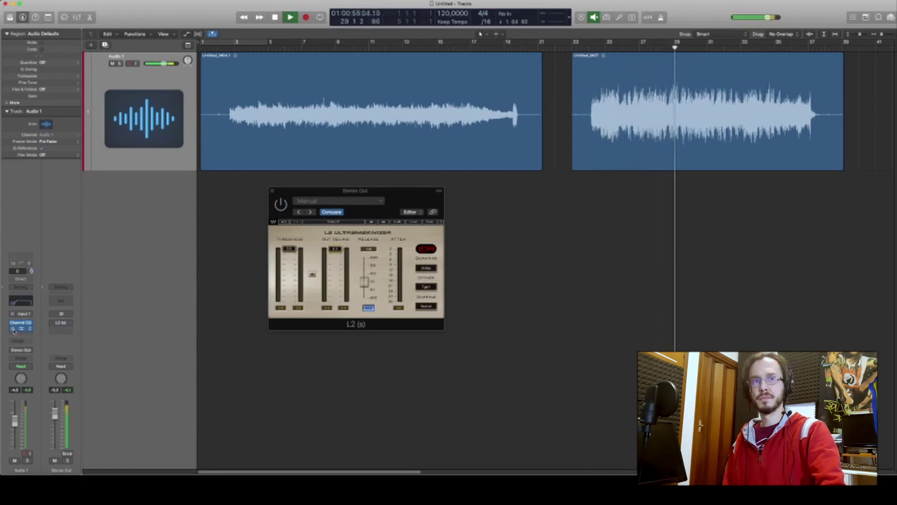
{"action": "left_click", "coordinate": [53, 322]}
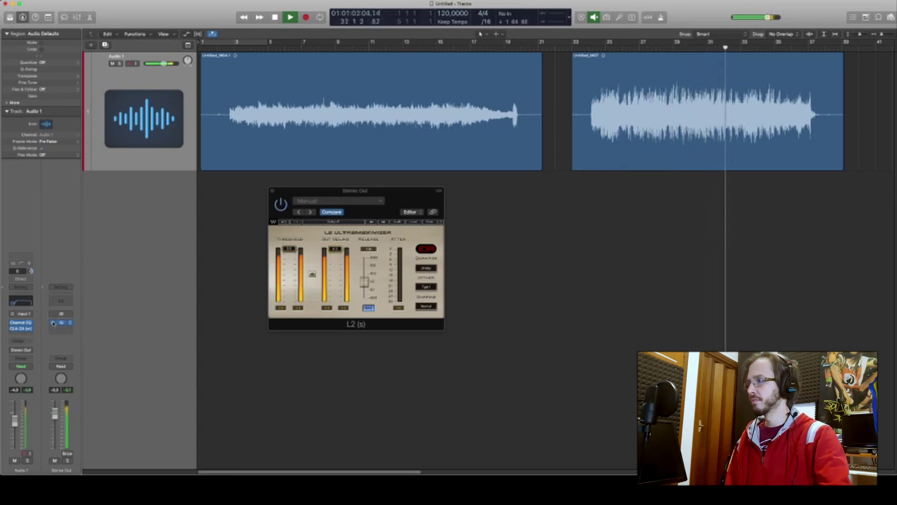
Open the Channel EQ and CLA-2A, stop playback, and arrange the EQ, compressor and L2 windows side by side below the regions
{"action": "left_click", "coordinate": [23, 323]}
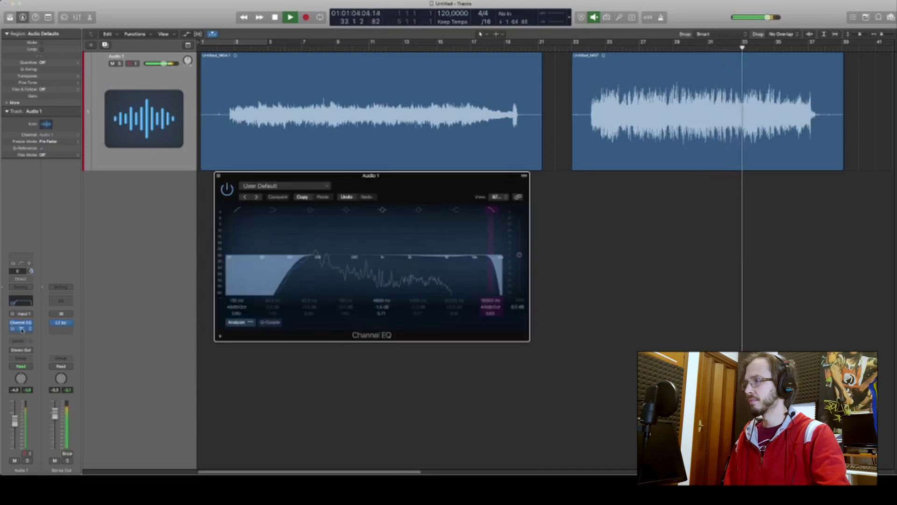
{"action": "left_click", "coordinate": [21, 328]}
{"action": "left_click_drag", "start_coordinate": [353, 195], "coordinate": [614, 215]}
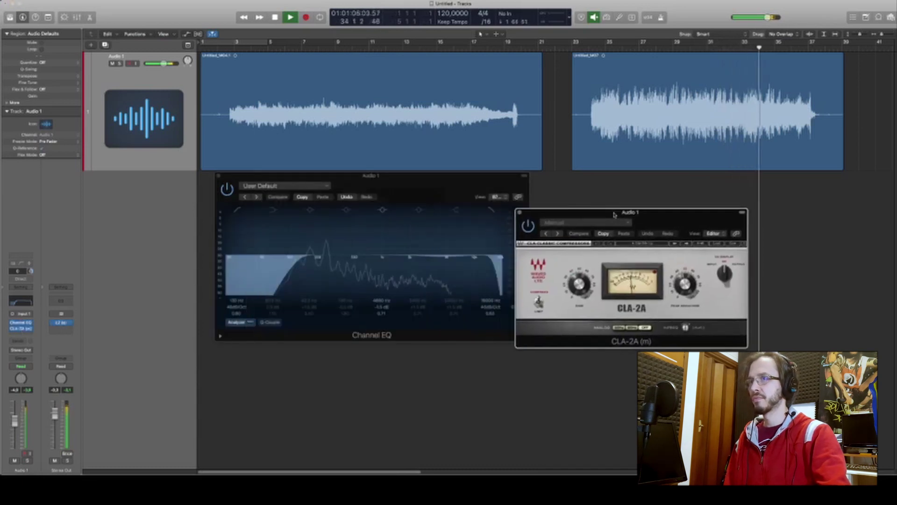
{"action": "key", "text": "space"}
{"action": "left_click_drag", "start_coordinate": [433, 180], "coordinate": [285, 180]}
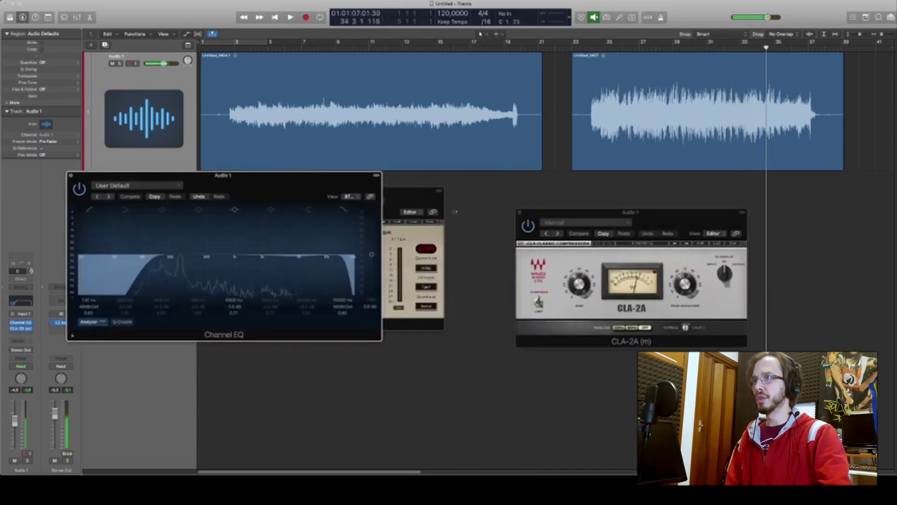
{"action": "left_click", "coordinate": [411, 190]}
{"action": "left_click_drag", "start_coordinate": [411, 190], "coordinate": [786, 207]}
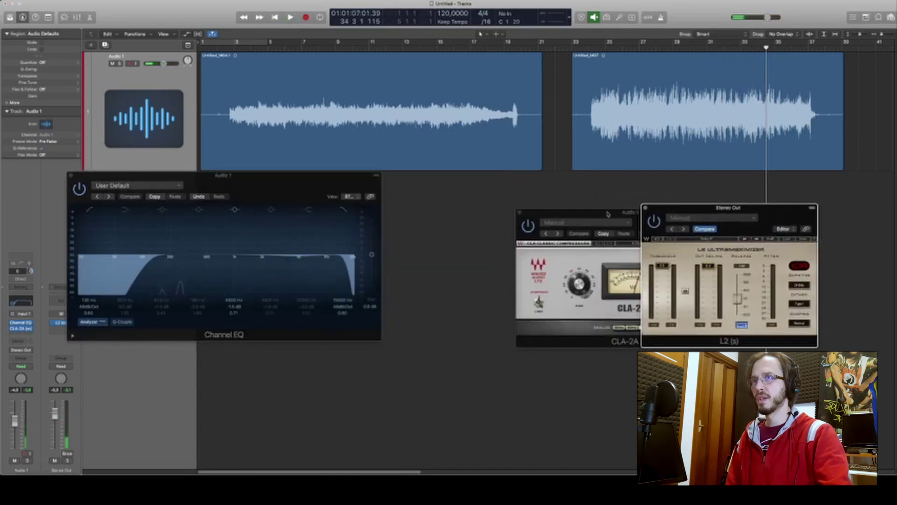
{"action": "left_click_drag", "start_coordinate": [607, 213], "coordinate": [481, 192]}
{"action": "left_click_drag", "start_coordinate": [710, 207], "coordinate": [705, 186]}
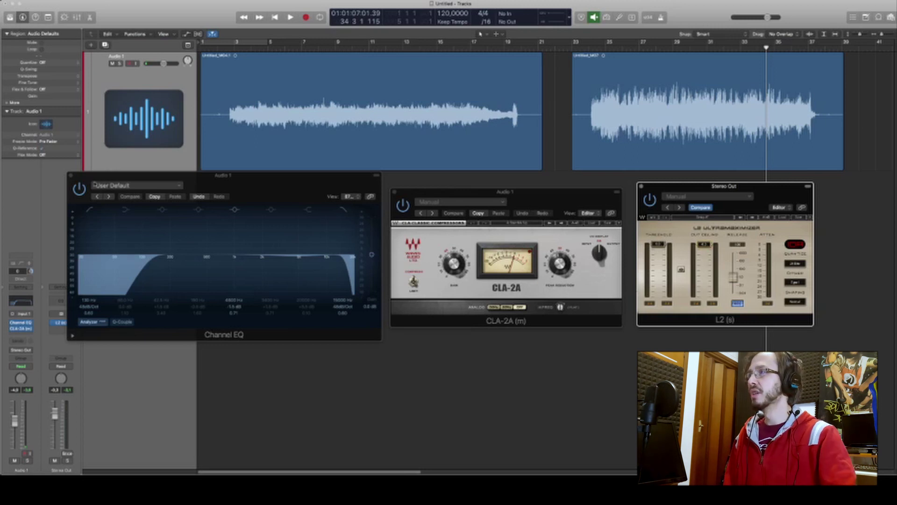
Turn on input monitoring for Audio 1 and bypass the Channel EQ, CLA-2A and L2 to hear the live guitar unprocessed
{"action": "left_click", "coordinate": [137, 78]}
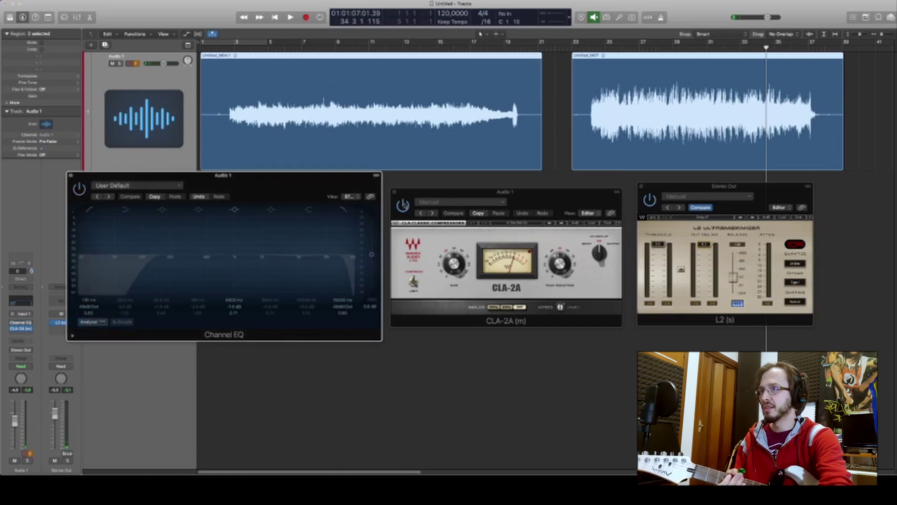
{"action": "left_click", "coordinate": [405, 206]}
{"action": "left_click", "coordinate": [652, 205]}
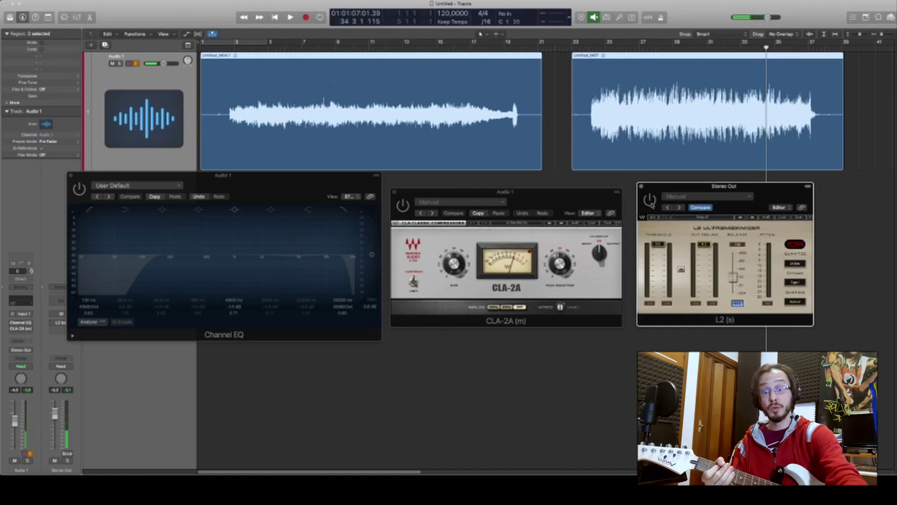
Re-enable the Channel EQ, CLA-2A and L2 one after another on the live guitar input
{"action": "left_click", "coordinate": [104, 193]}
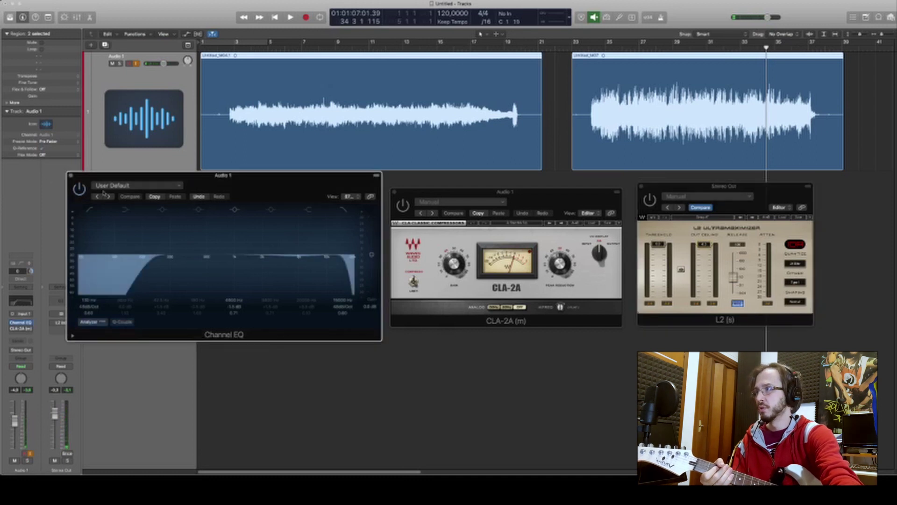
{"action": "left_click", "coordinate": [567, 209]}
{"action": "left_click", "coordinate": [650, 202]}
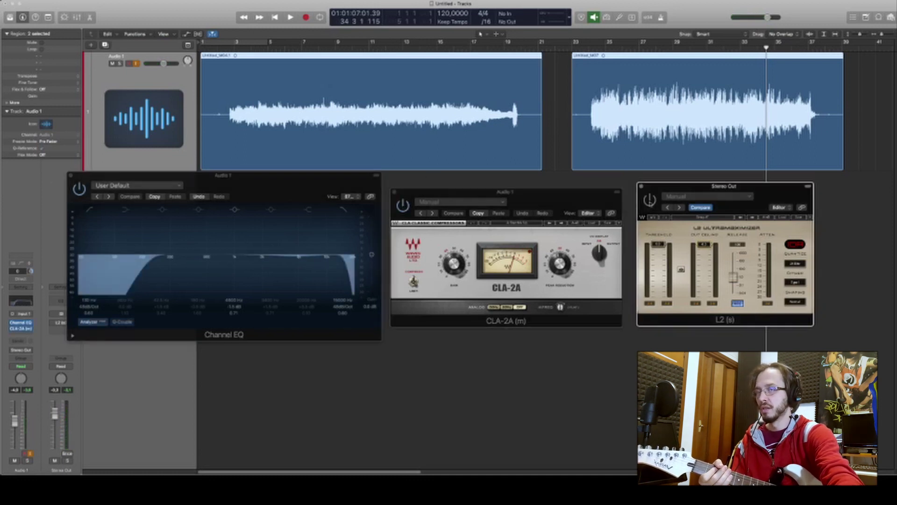